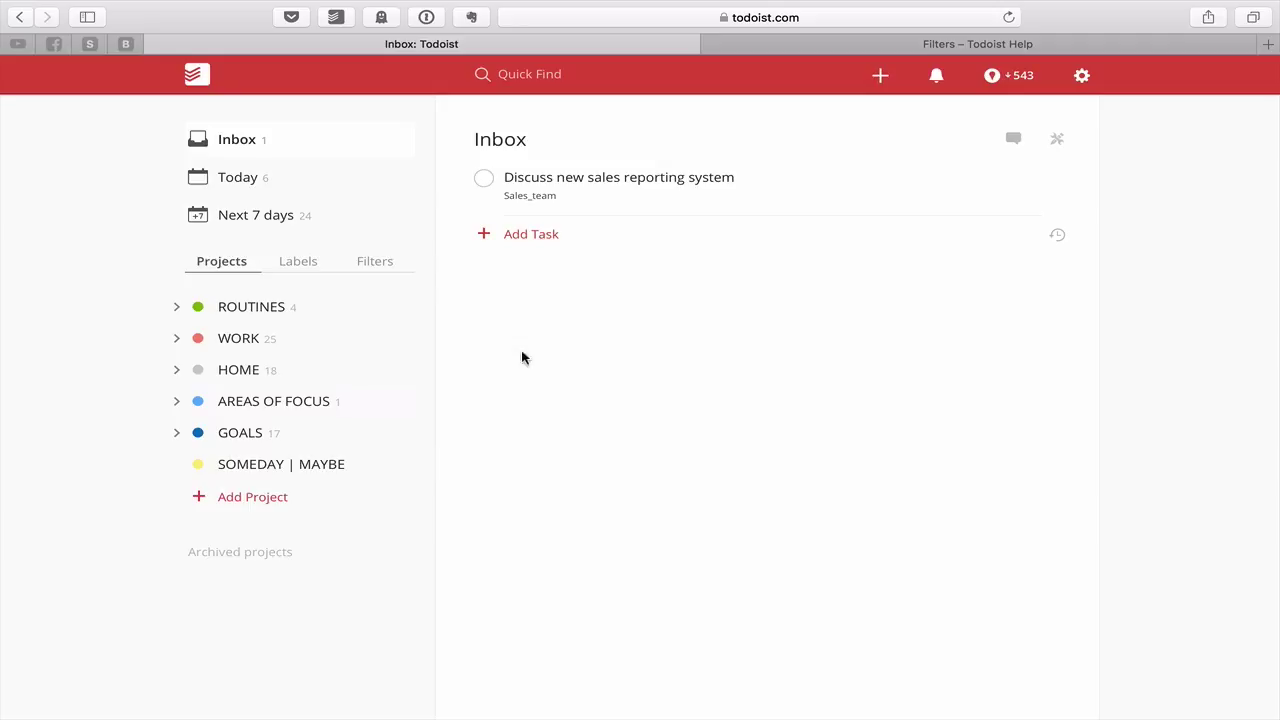
# Expand AREAS OF FOCUS to review its subprojects, and collapse it with its task list open.
pyautogui.click(177, 404)
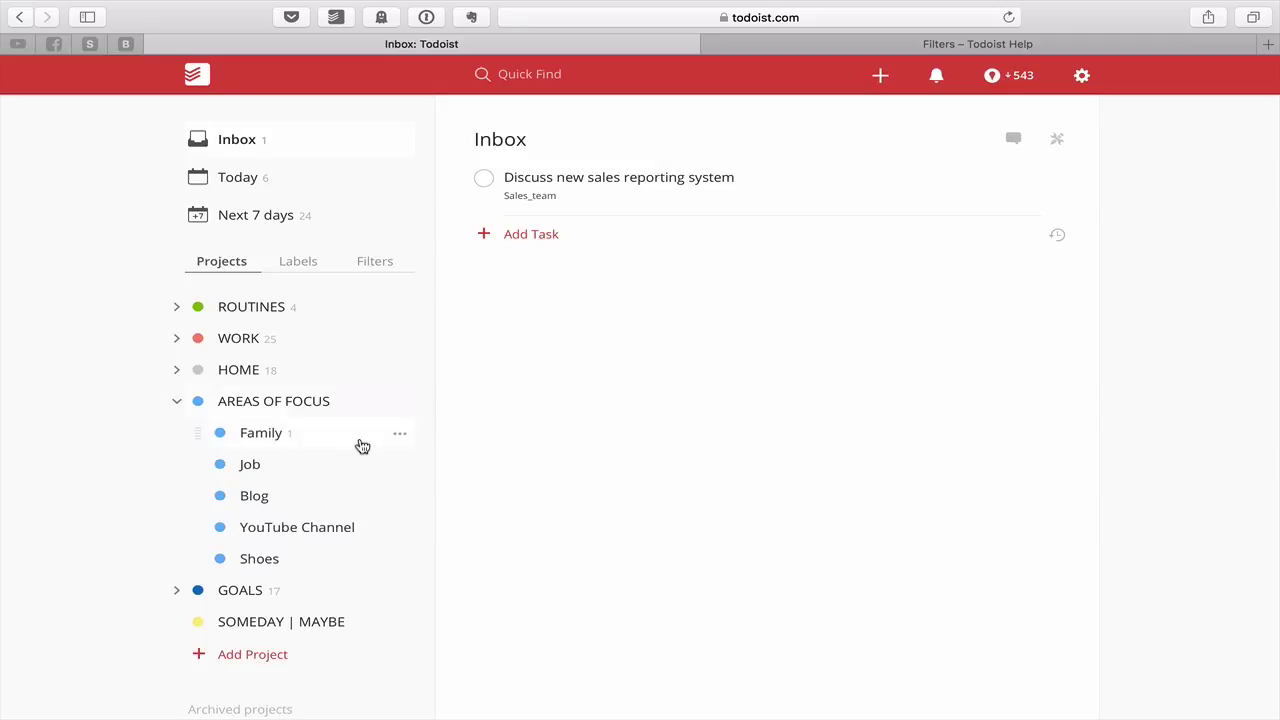
pyautogui.scroll(-1, 362, 446)
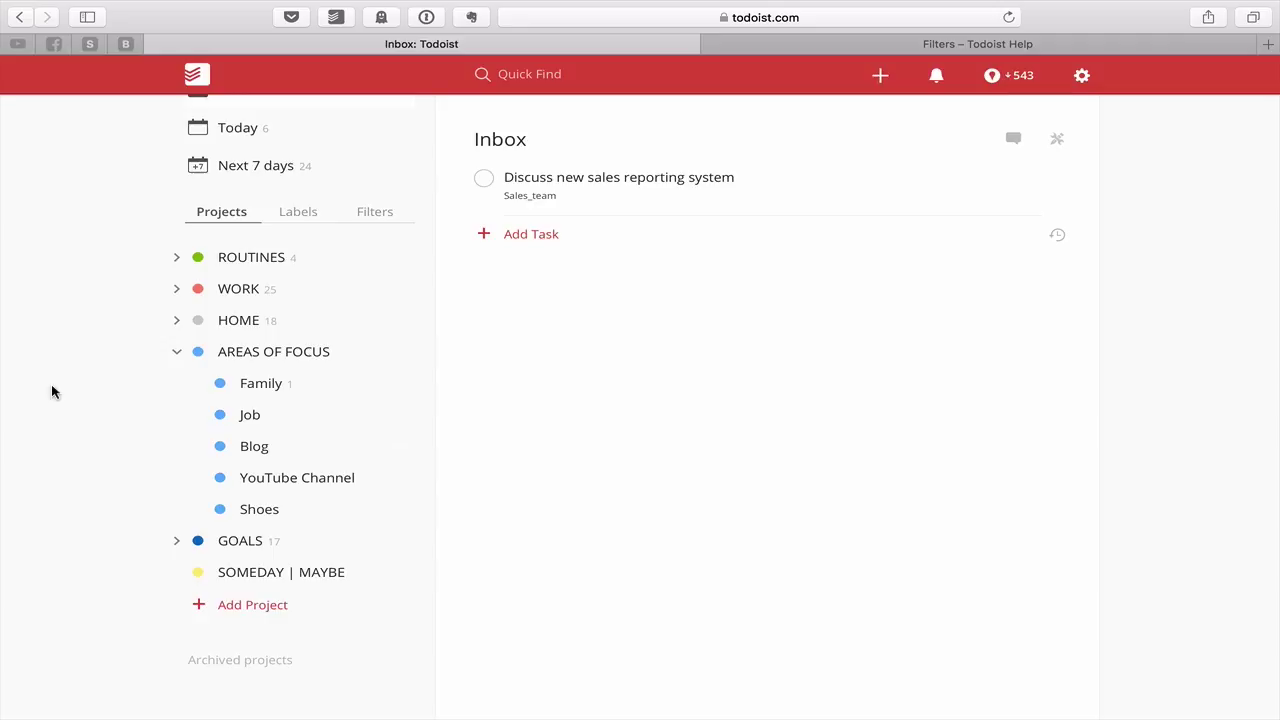
pyautogui.click(176, 354)
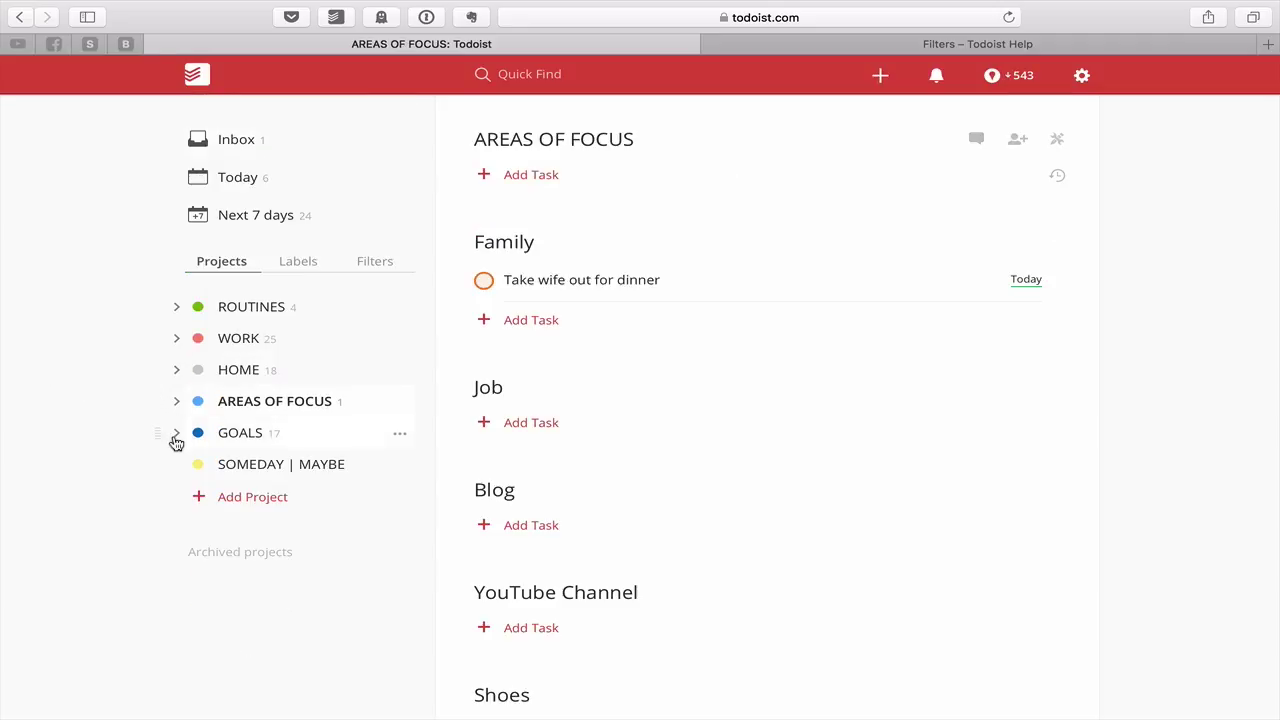
# Review the subprojects and tasks of the GOALS project, and collapse it again.
pyautogui.click(176, 432)
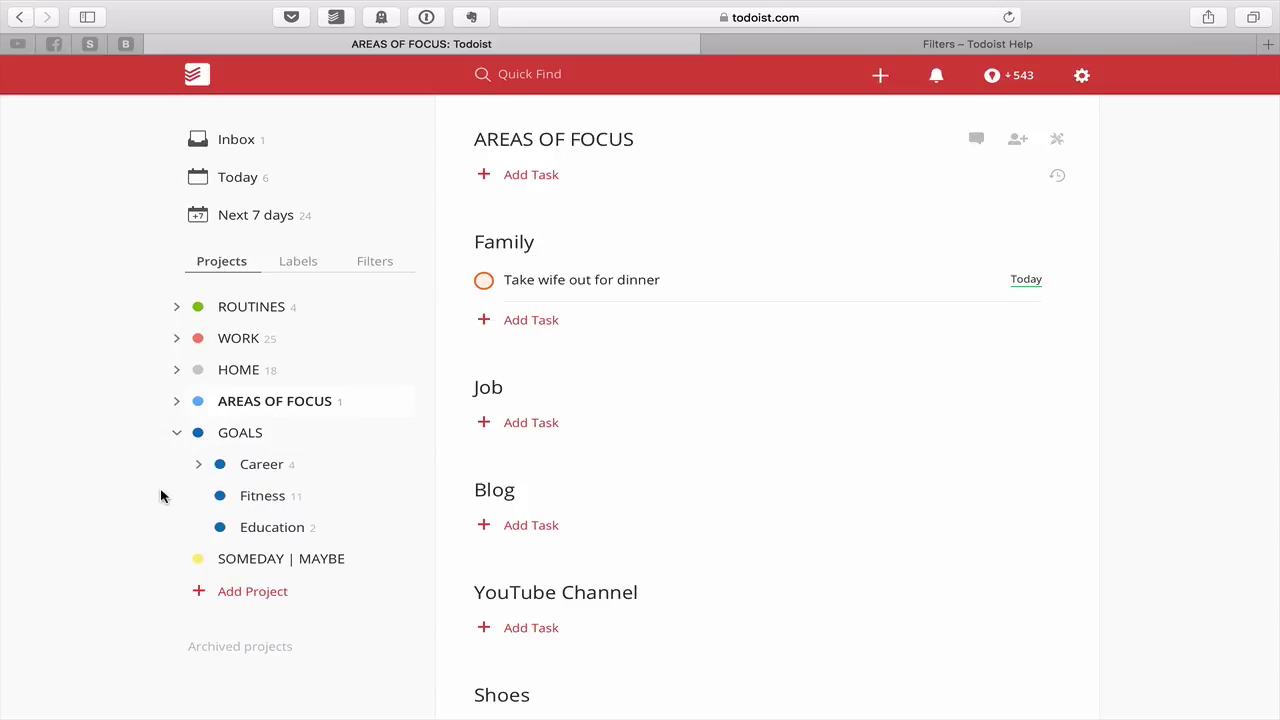
pyautogui.click(244, 433)
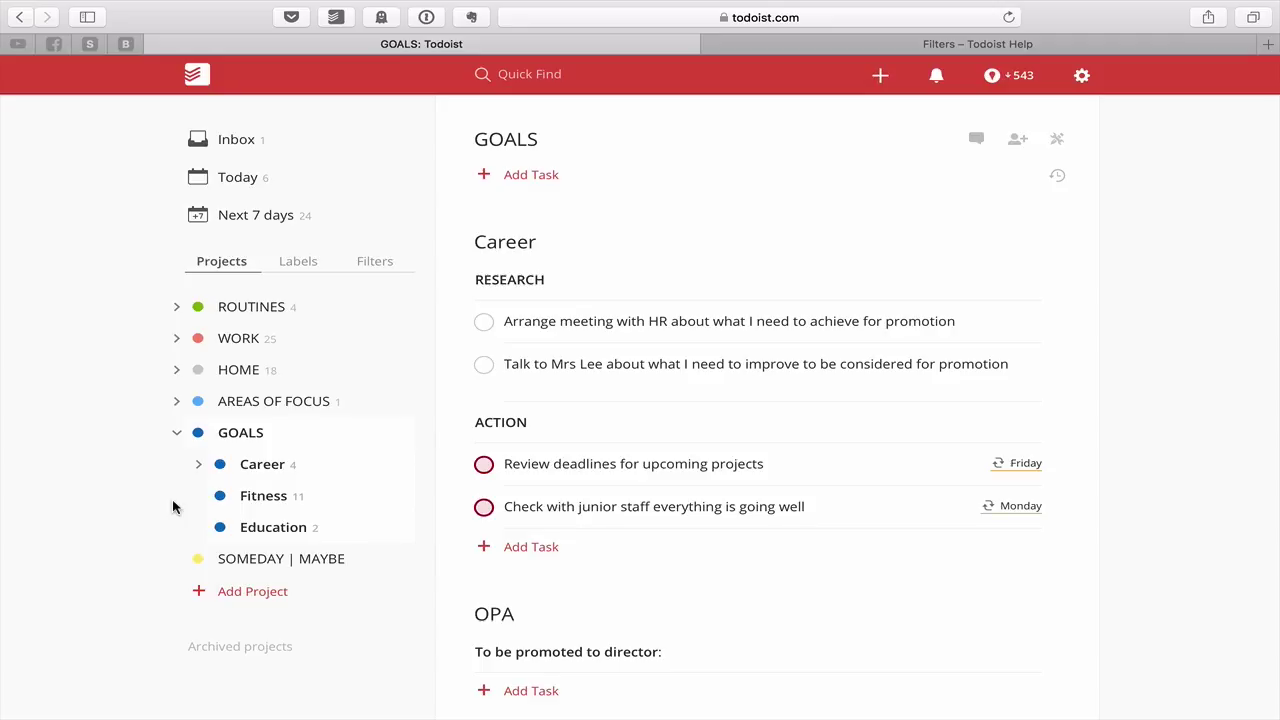
pyautogui.click(177, 435)
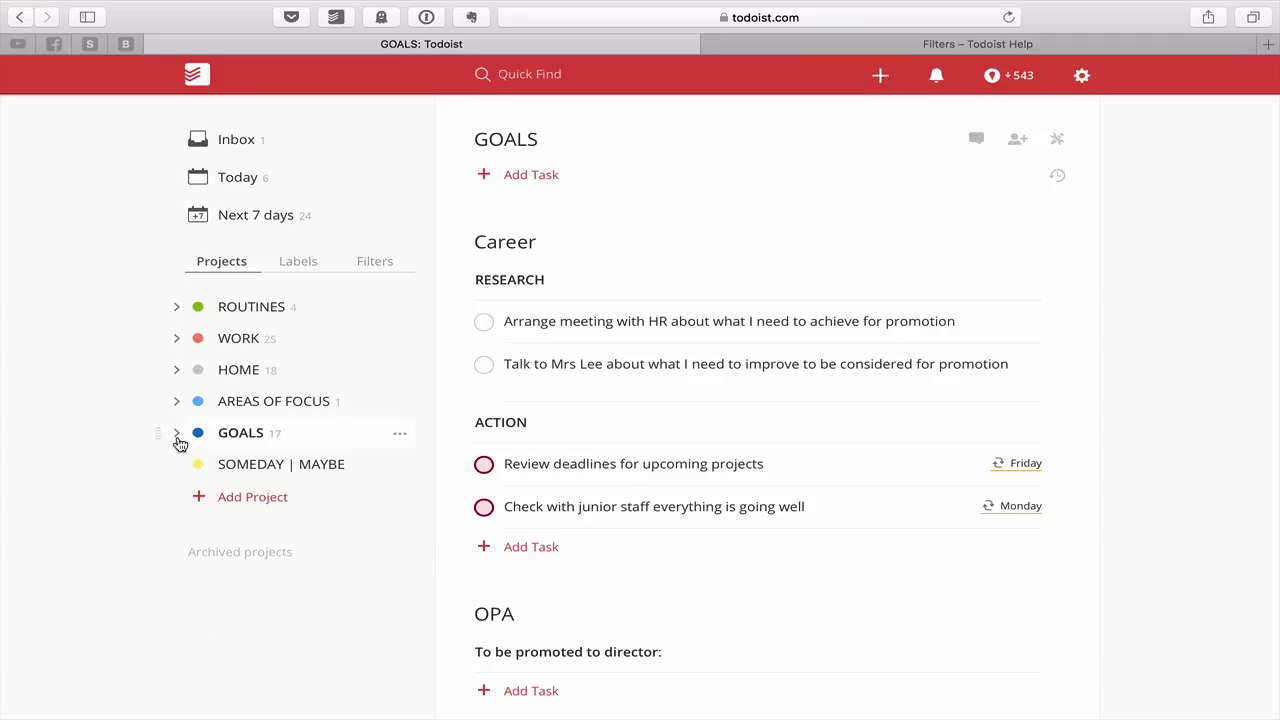
# Compare the subprojects of AREAS OF FOCUS with those under GOALS, leaving only GOALS expanded.
pyautogui.click(178, 402)
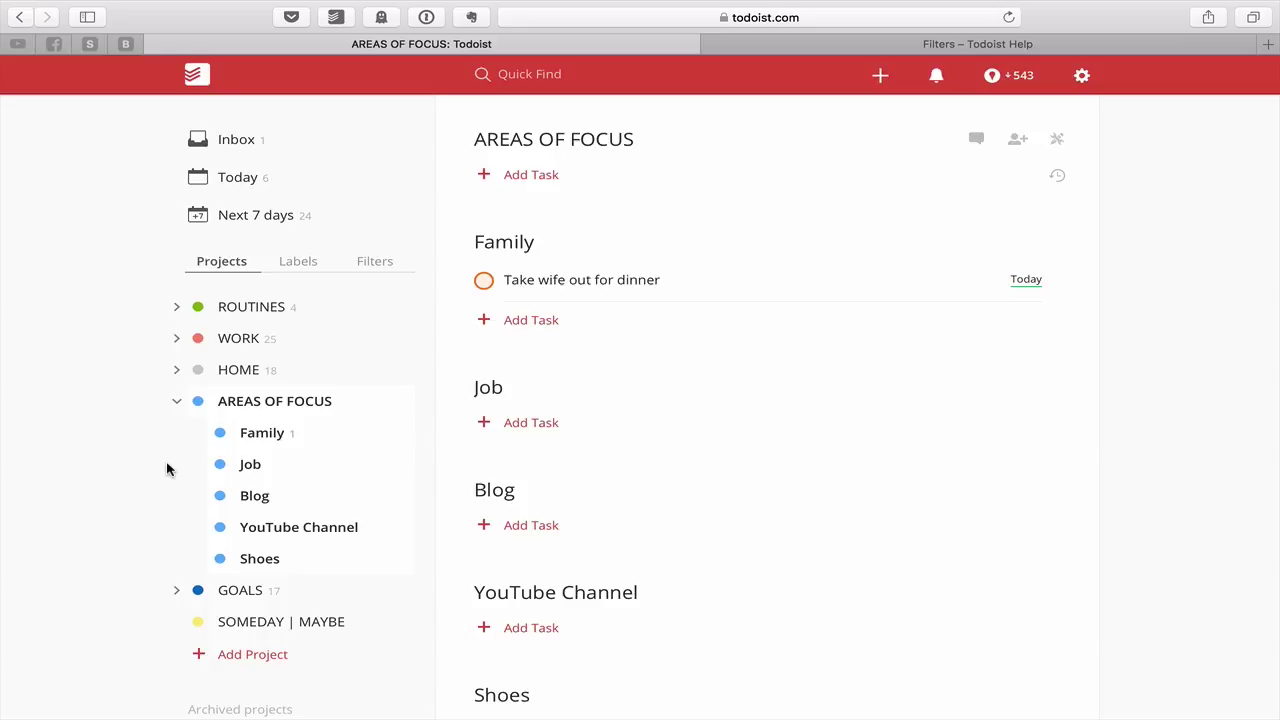
pyautogui.click(174, 405)
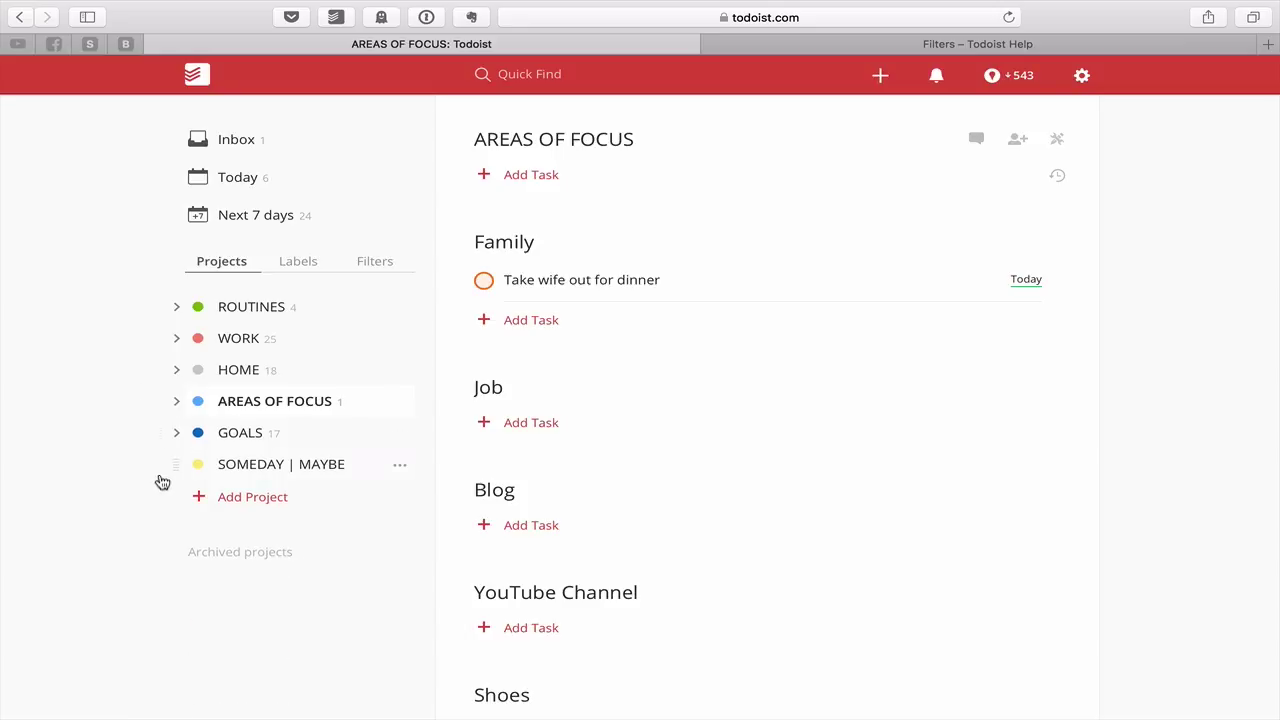
pyautogui.click(176, 436)
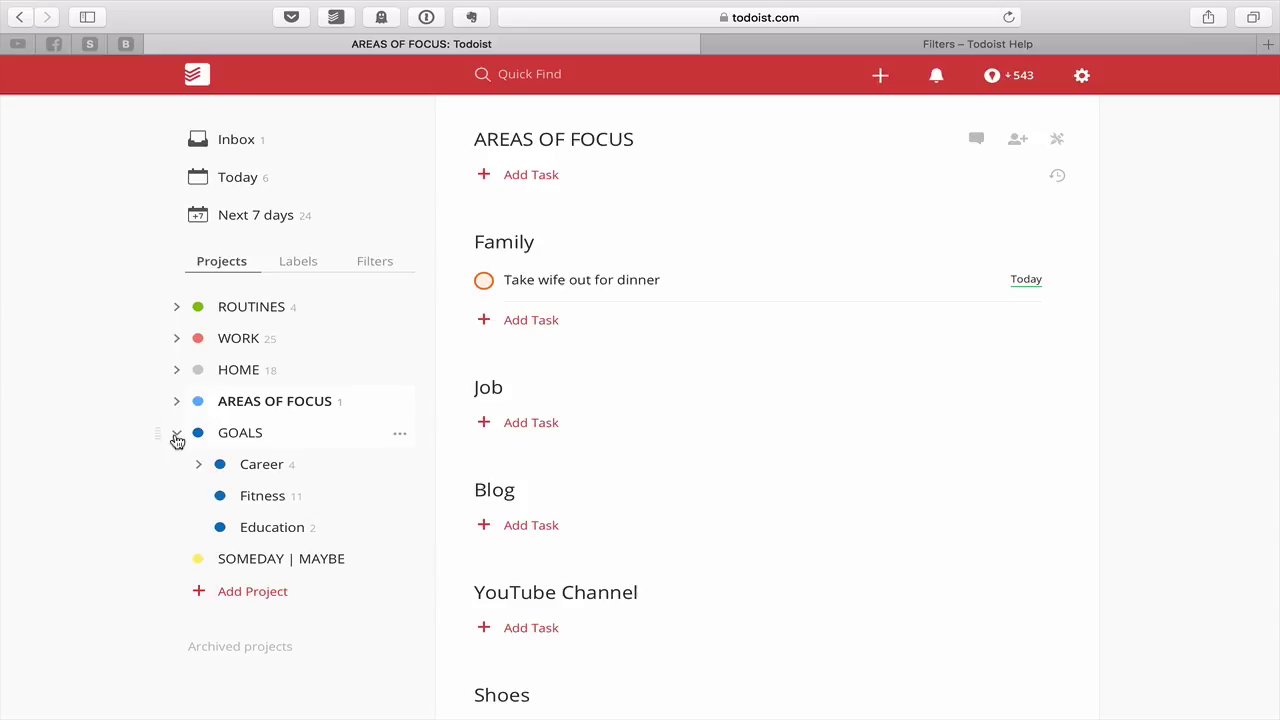
# Display the tasks of the Work Today filter and open the filter for editing to examine its query.
pyautogui.click(382, 262)
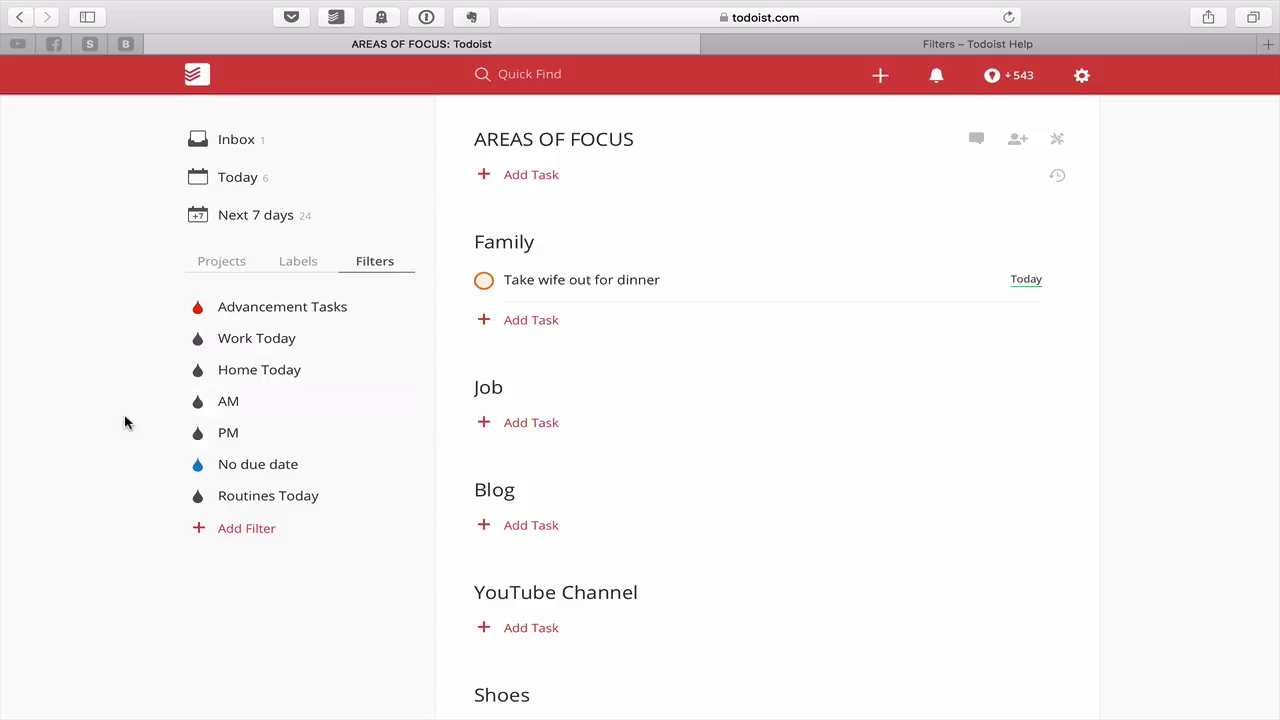
pyautogui.click(277, 352)
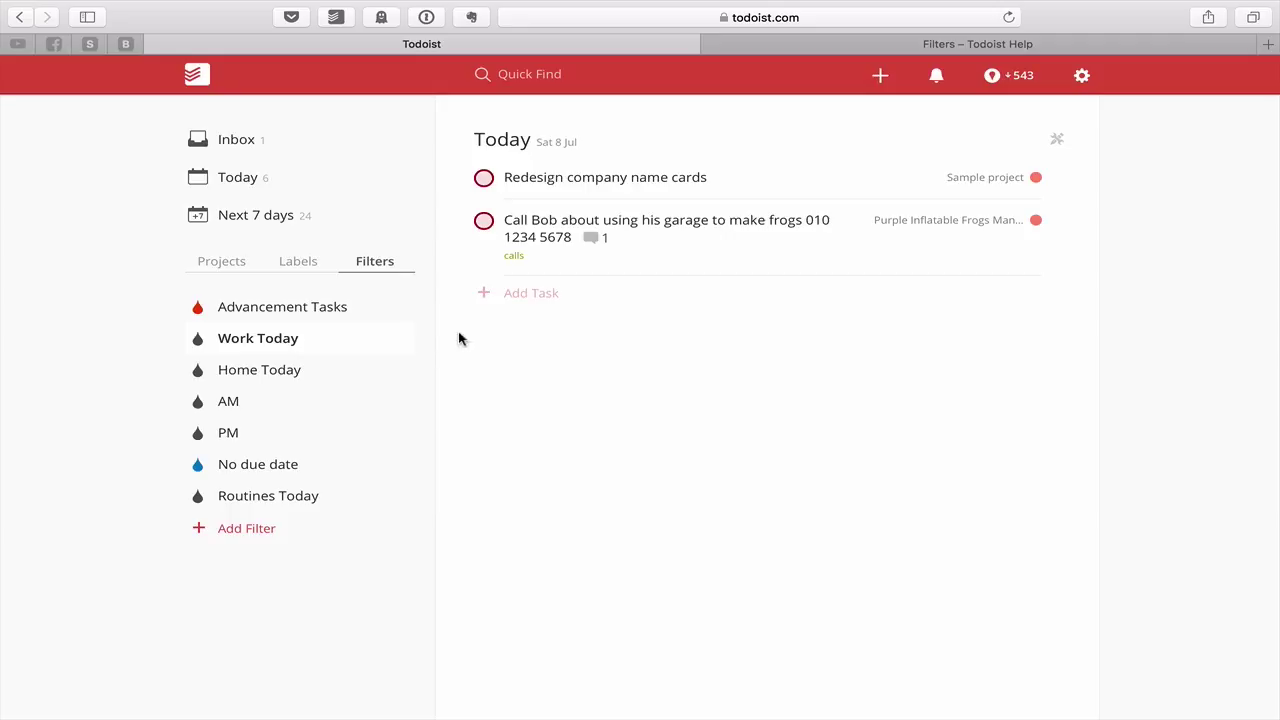
pyautogui.click(400, 339)
pyautogui.click(419, 366)
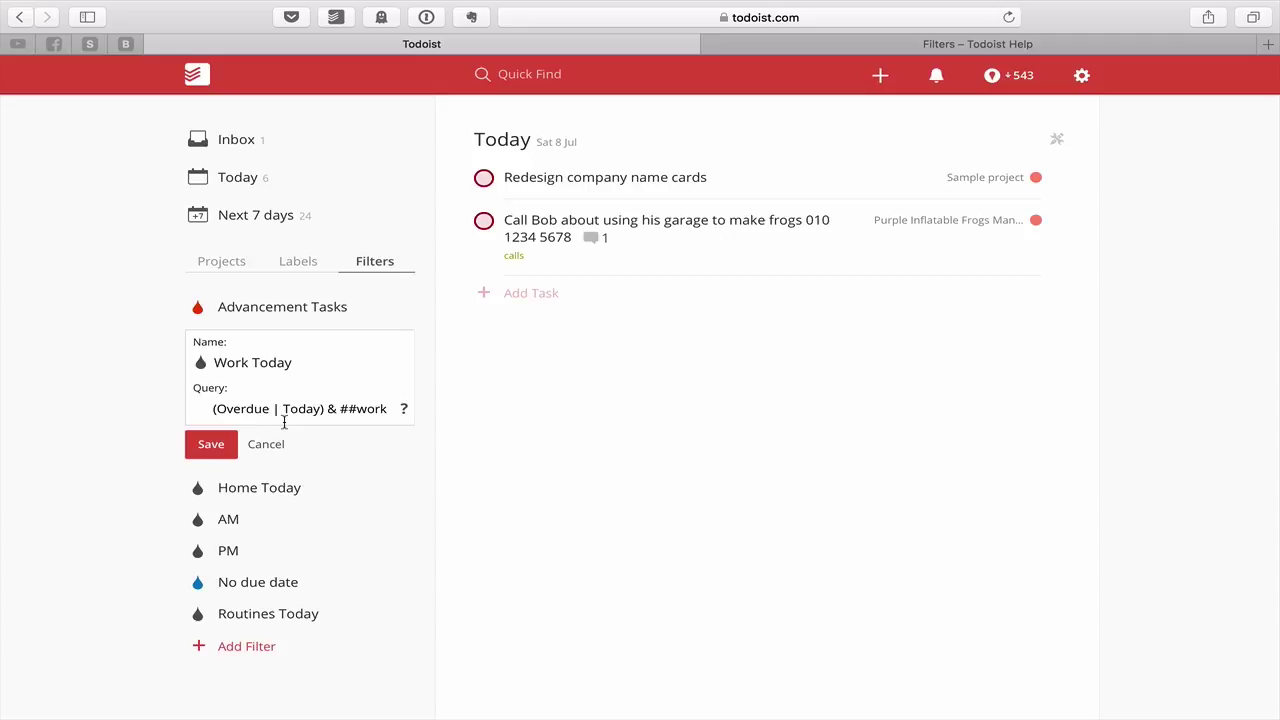
# Open the WORK project and examine the tasks of the project and its subprojects.
pyautogui.click(222, 262)
pyautogui.click(243, 340)
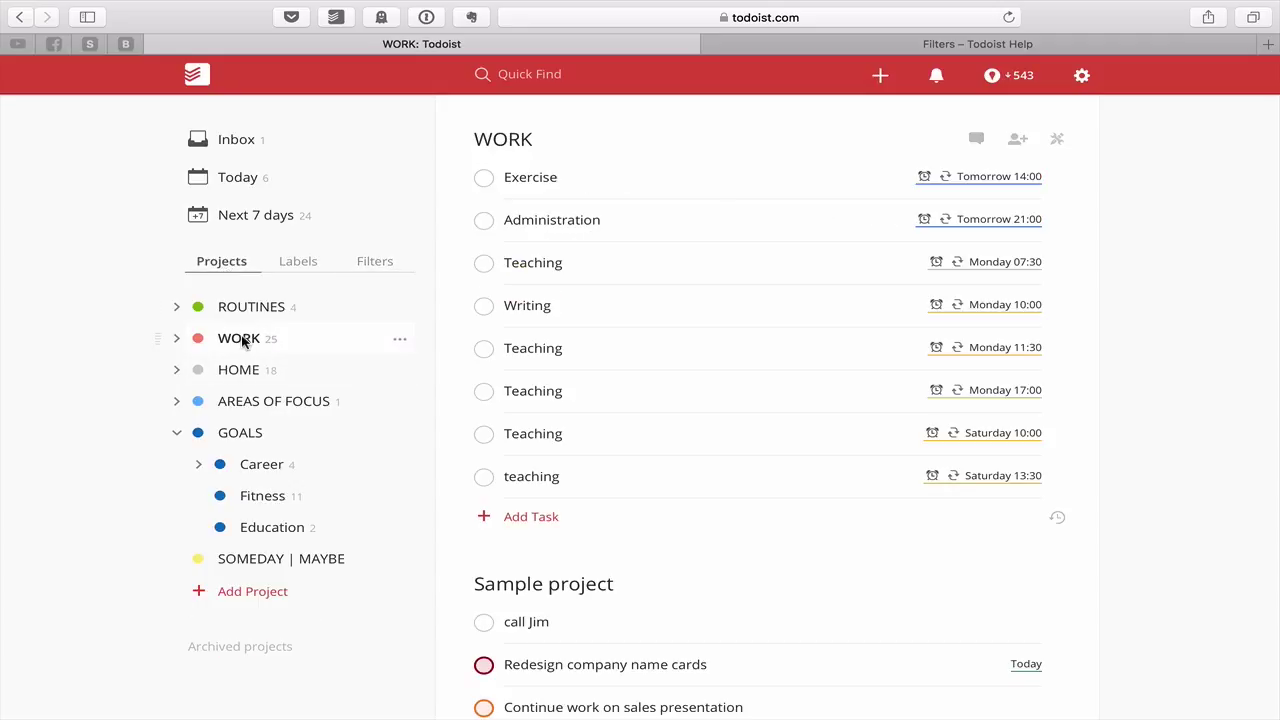
pyautogui.scroll(-1, 703, 360)
pyautogui.scroll(1, 631, 251)
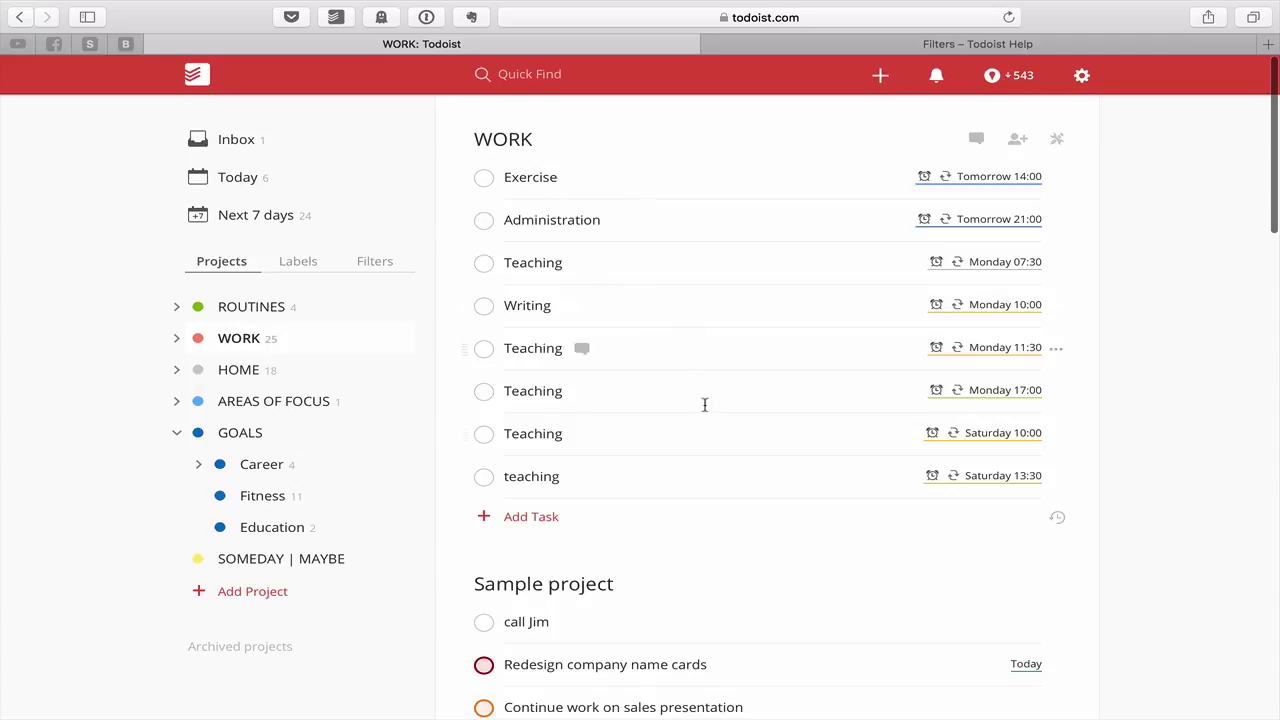
pyautogui.scroll(-10, 683, 420)
pyautogui.scroll(-15, 684, 420)
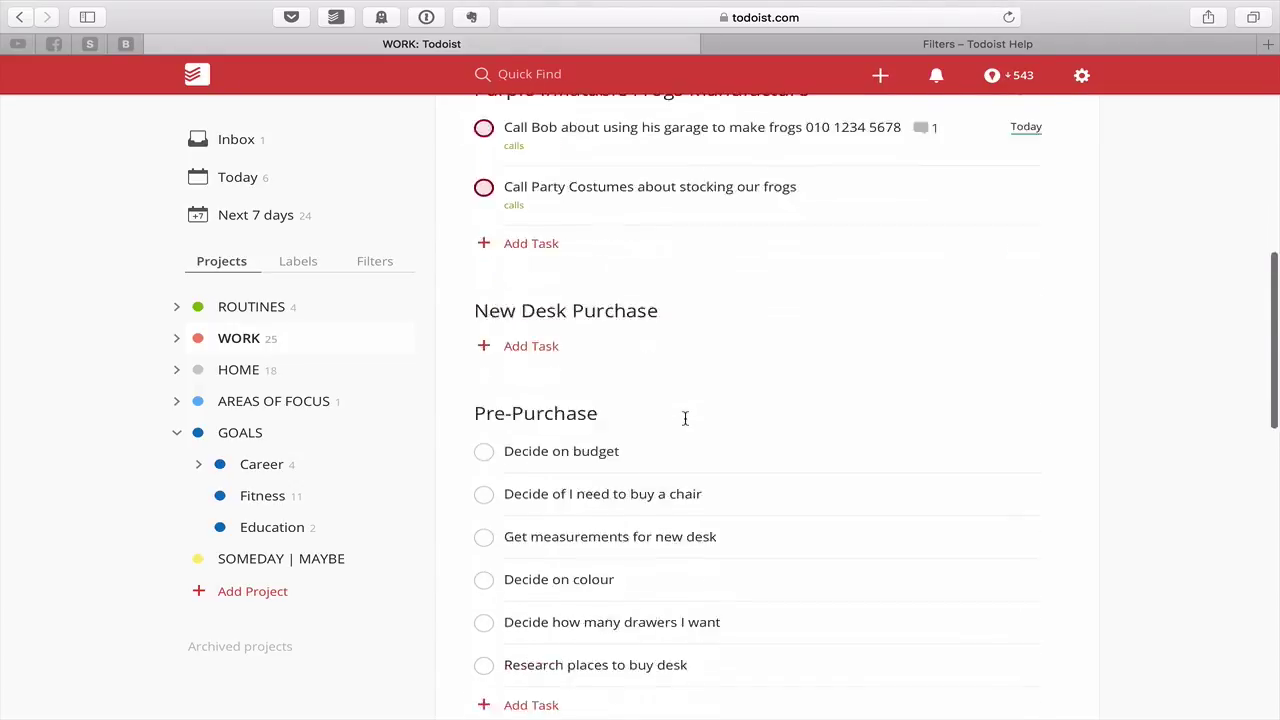
pyautogui.scroll(20, 686, 423)
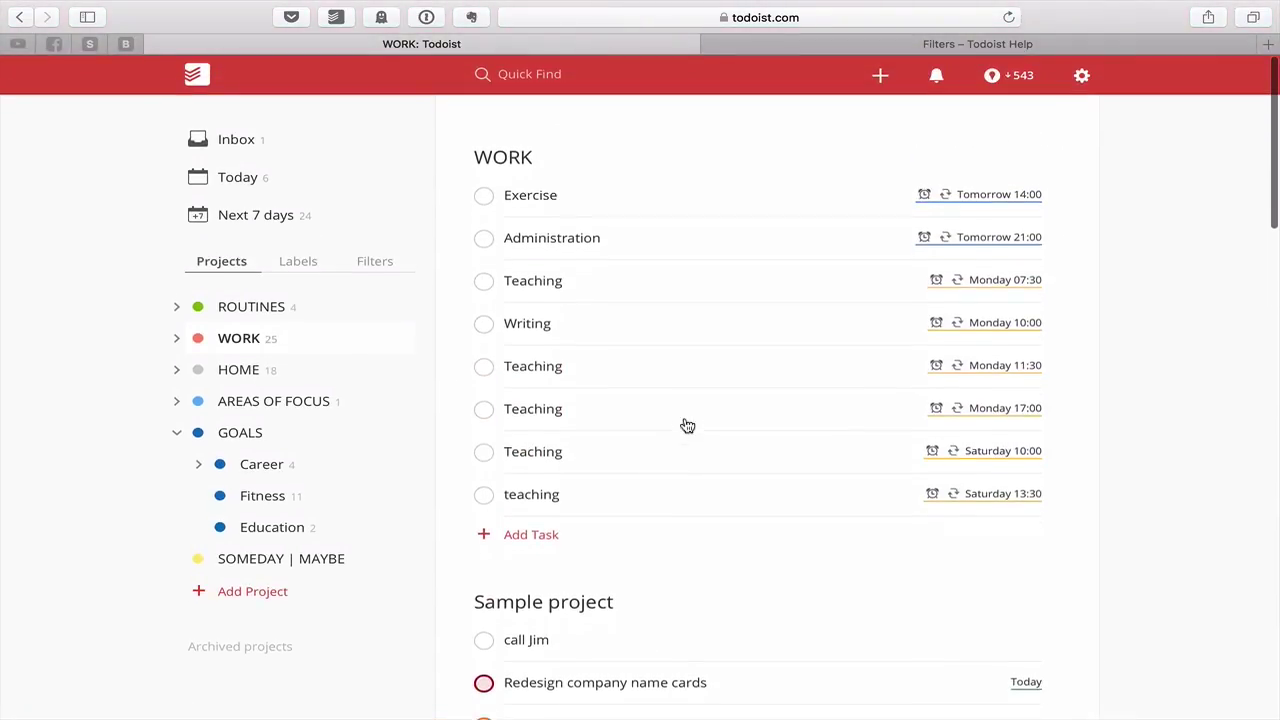
pyautogui.scroll(-10, 593, 643)
pyautogui.scroll(-9, 591, 643)
pyautogui.scroll(10, 591, 643)
# Expand WORK in the project list to check its subprojects, and show the project's task list from its beginning.
pyautogui.click(174, 343)
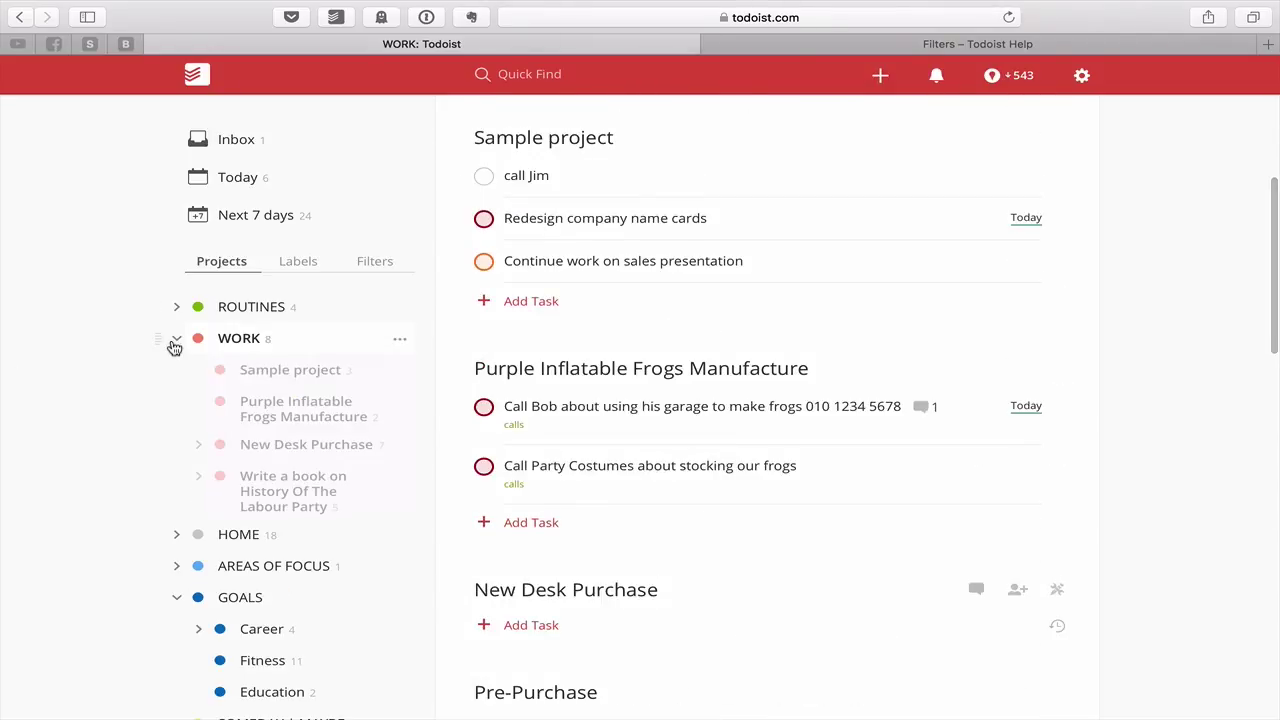
pyautogui.click(378, 263)
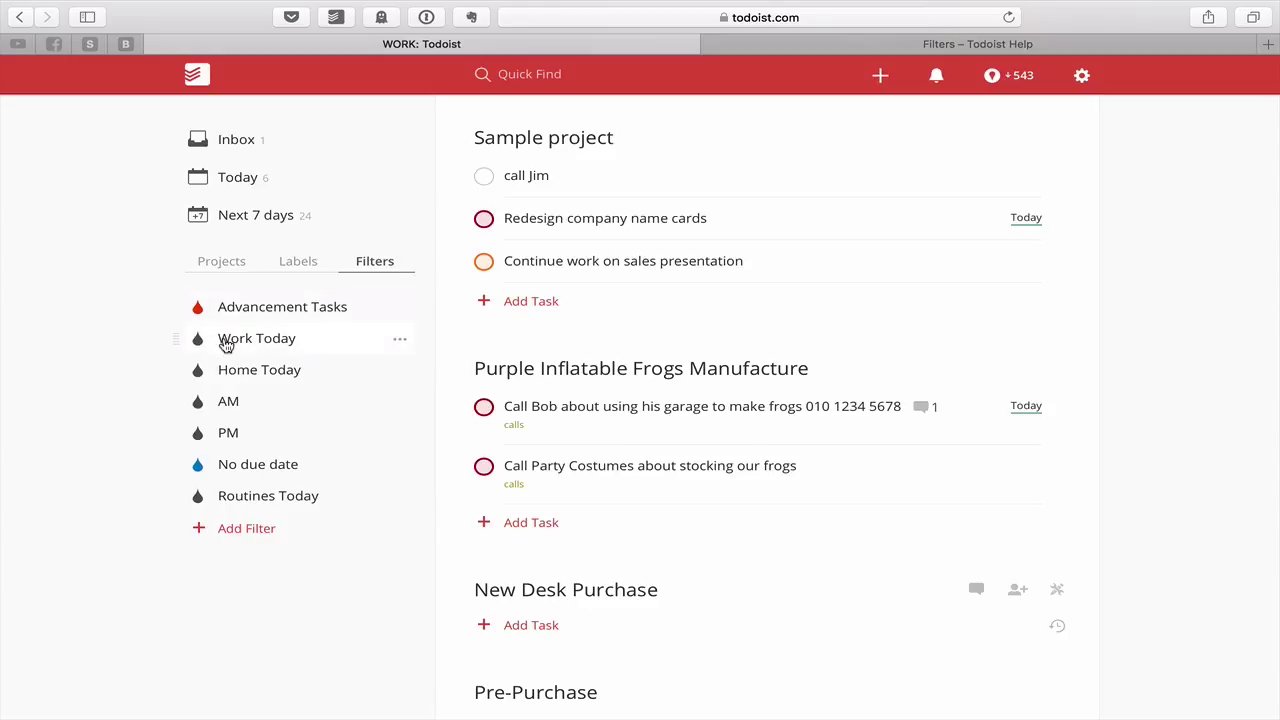
pyautogui.click(218, 263)
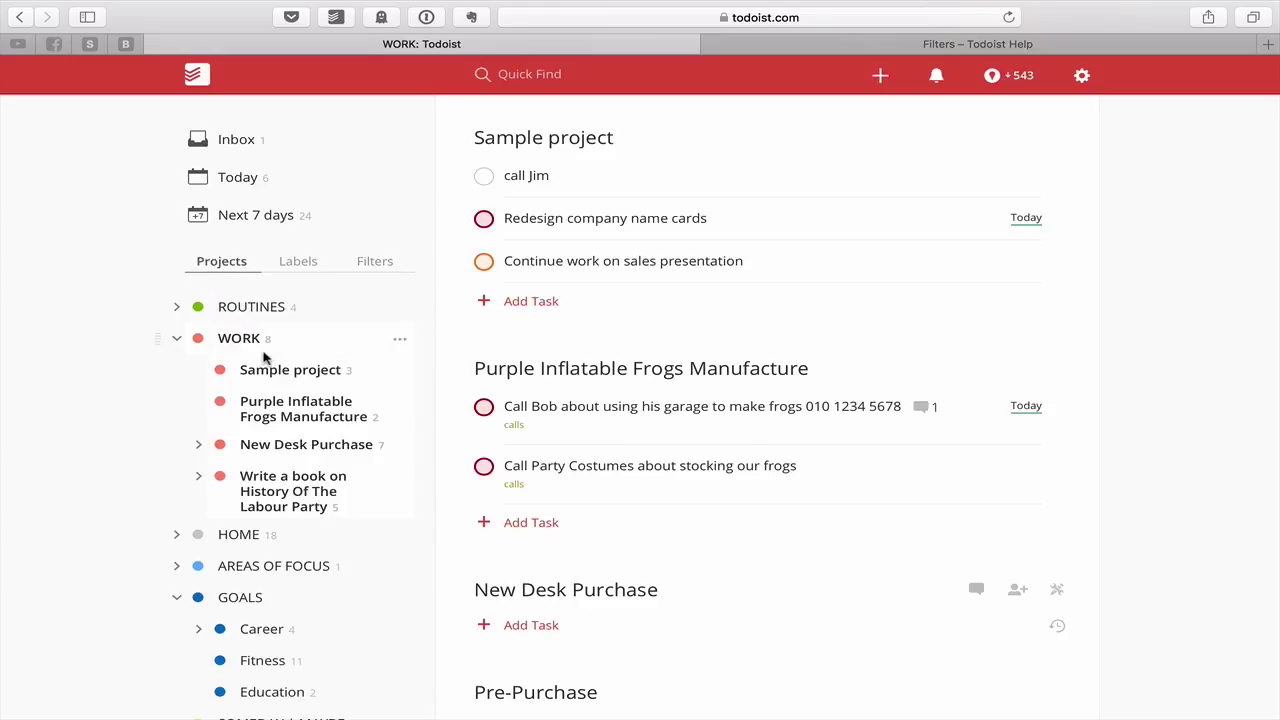
pyautogui.click(238, 342)
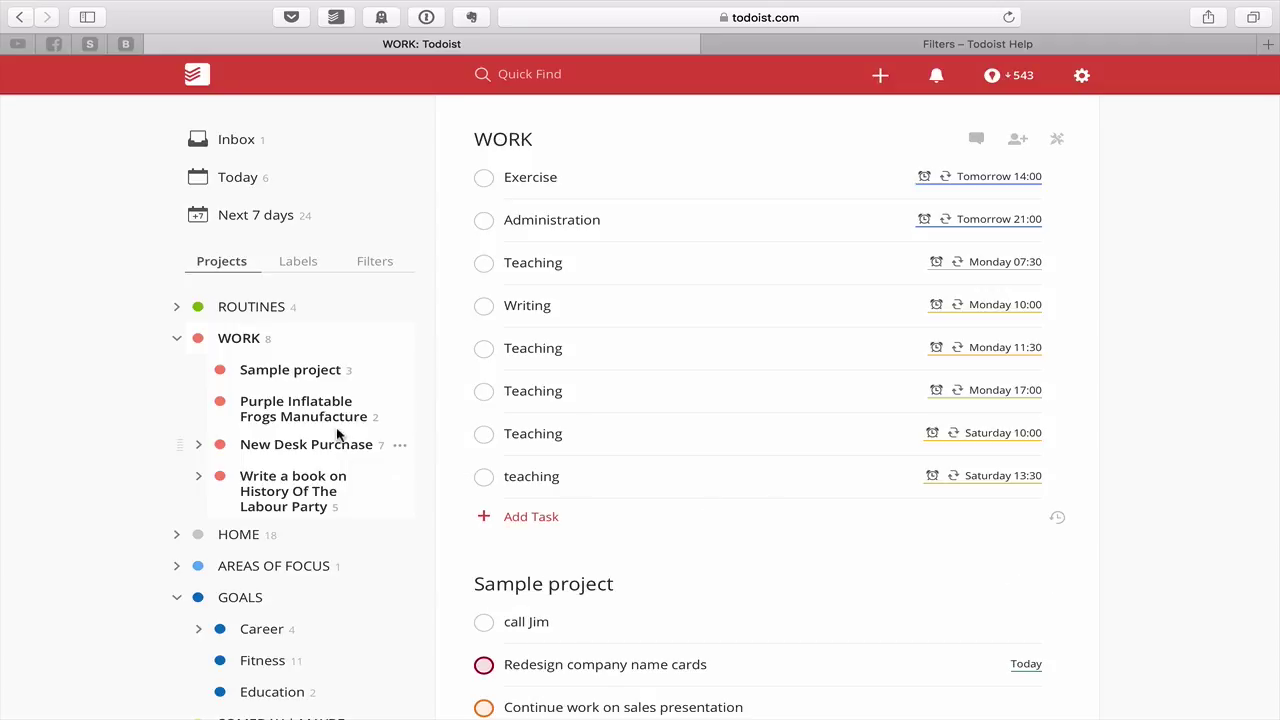
# Reopen the Work Today filter's definition to inspect its query, and save the filter as it is.
pyautogui.click(372, 263)
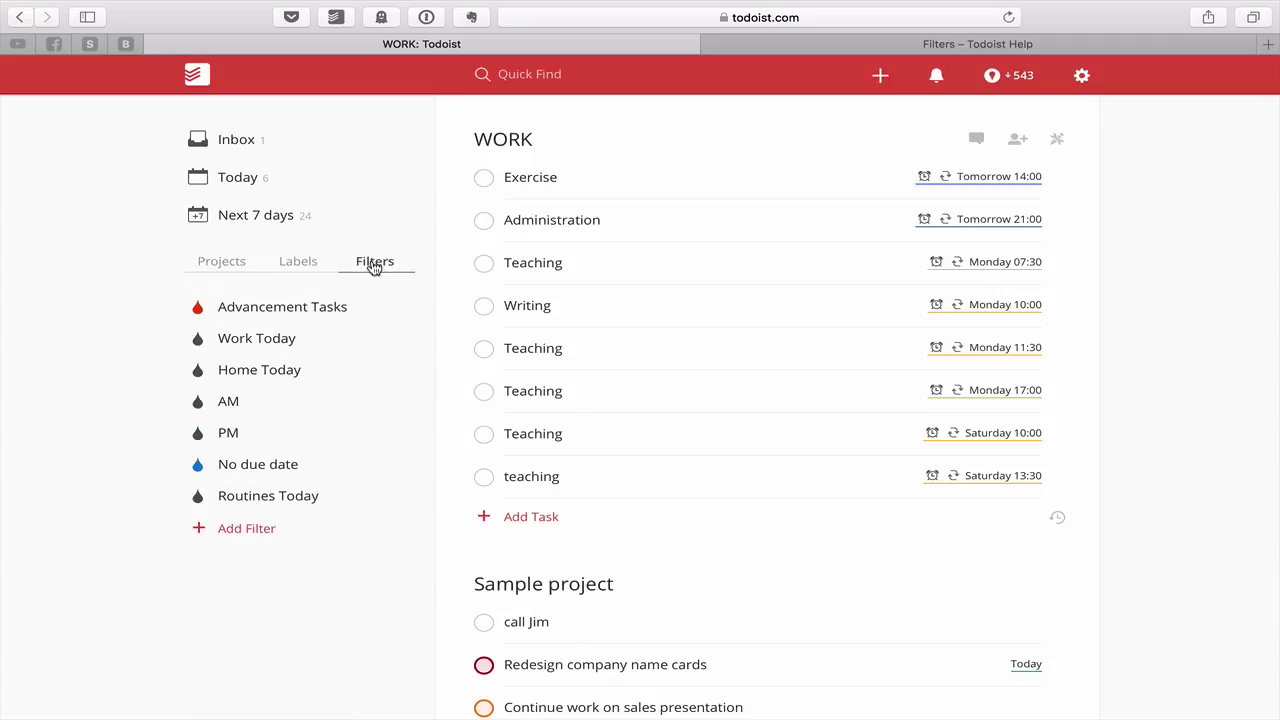
pyautogui.click(397, 340)
pyautogui.click(414, 367)
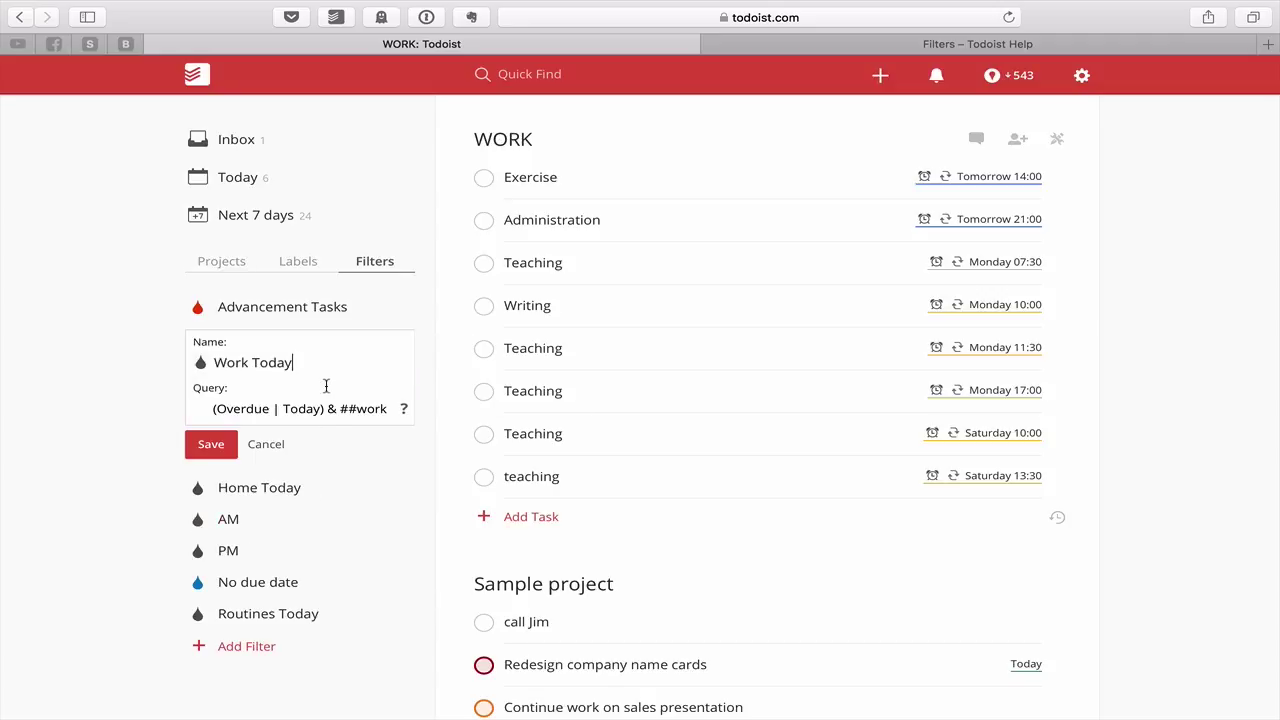
pyautogui.click(386, 411)
pyautogui.click(211, 444)
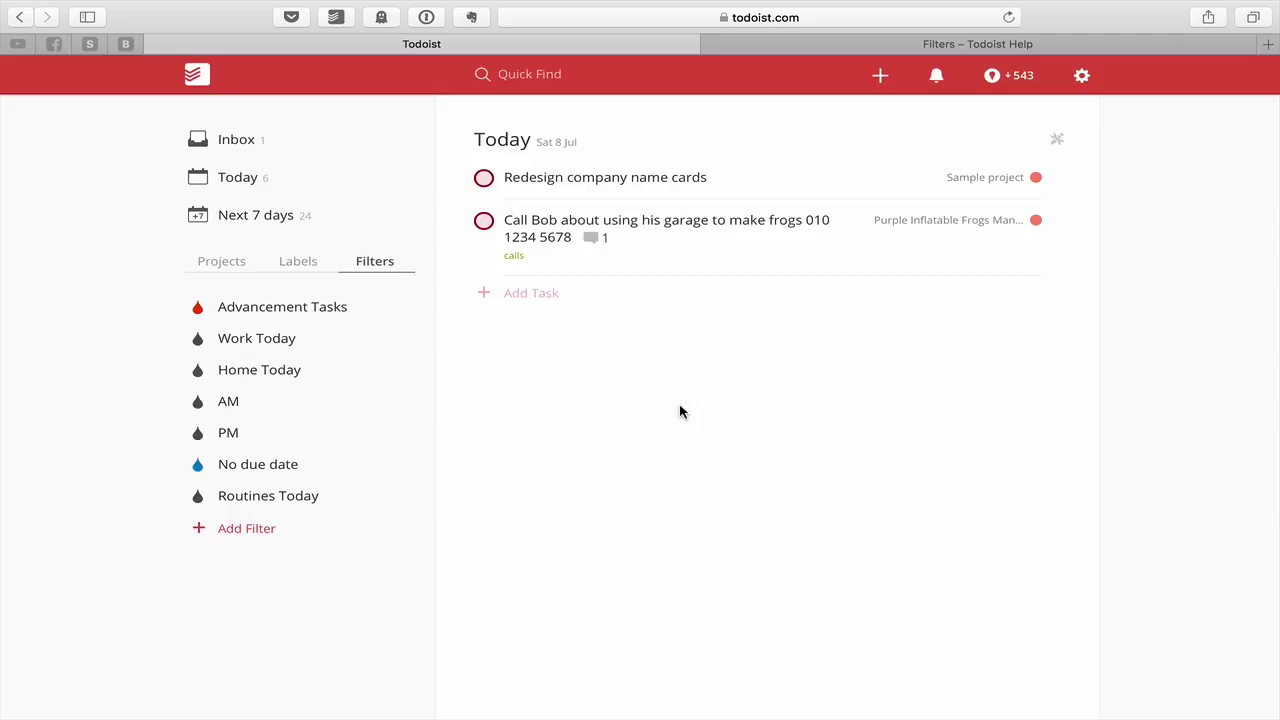
# Display the Home Today filter's tasks, inspect its query, and save the filter as it is.
pyautogui.click(294, 374)
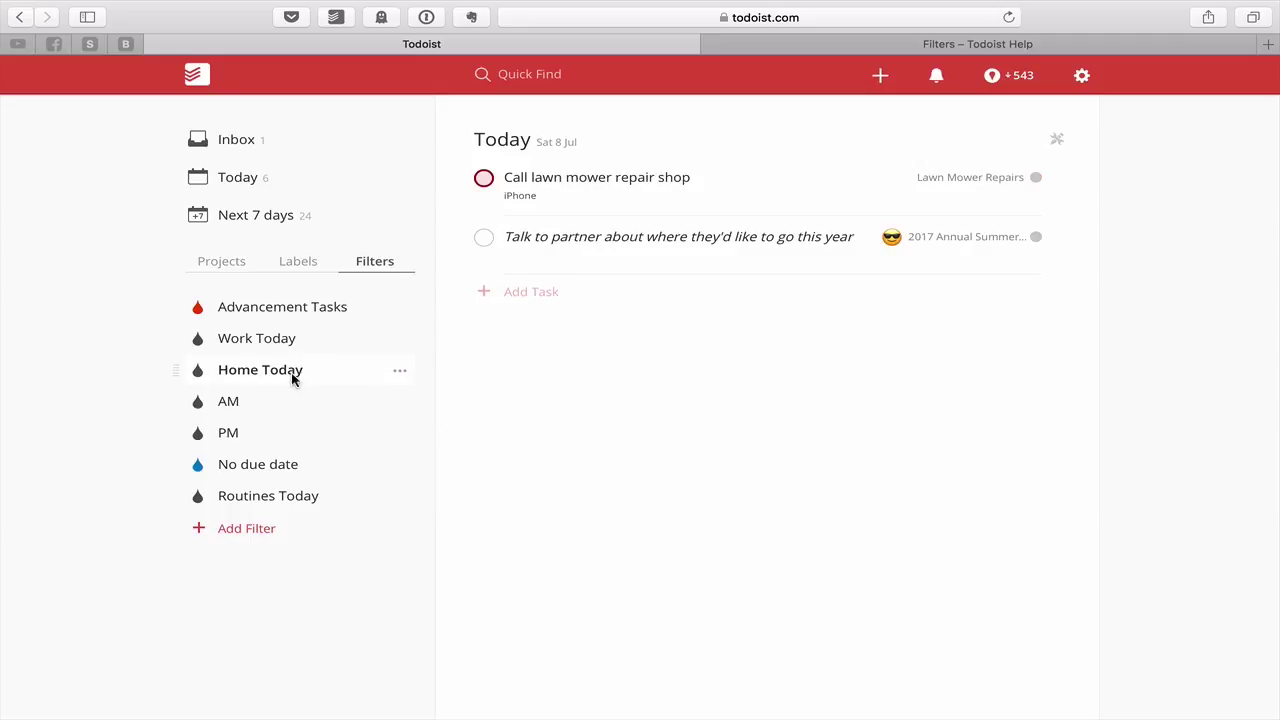
pyautogui.click(403, 375)
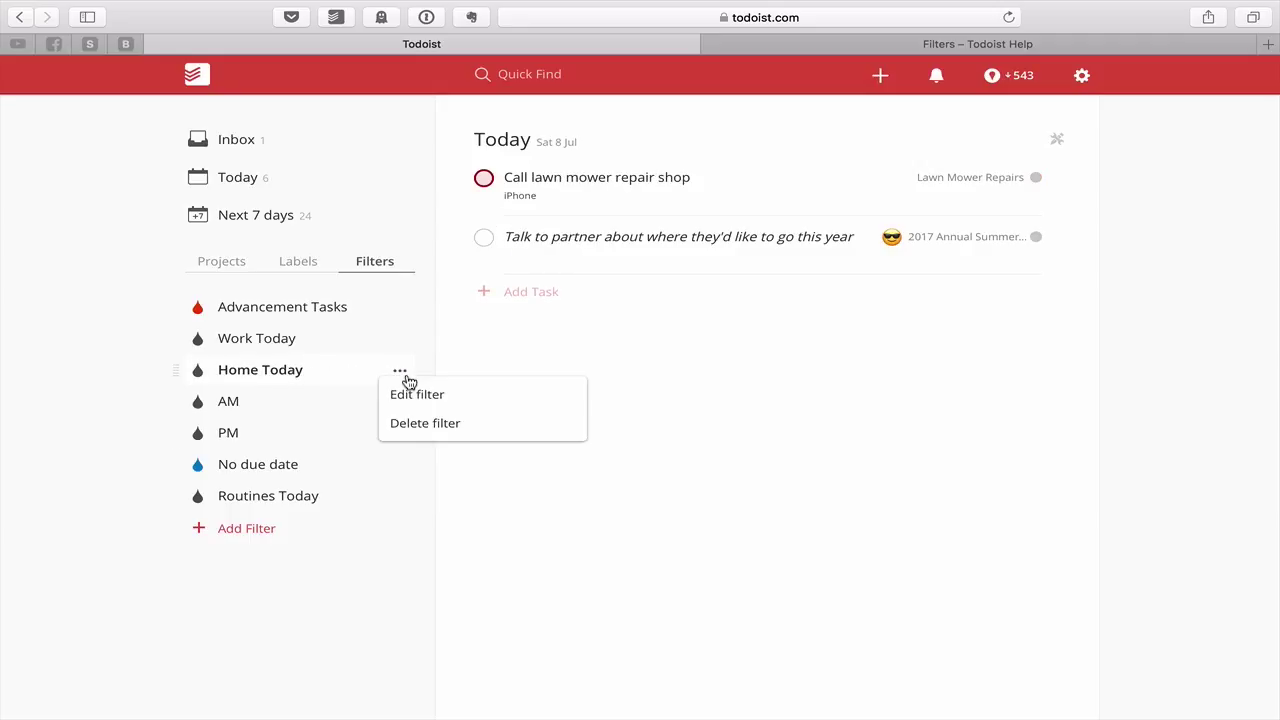
pyautogui.click(406, 395)
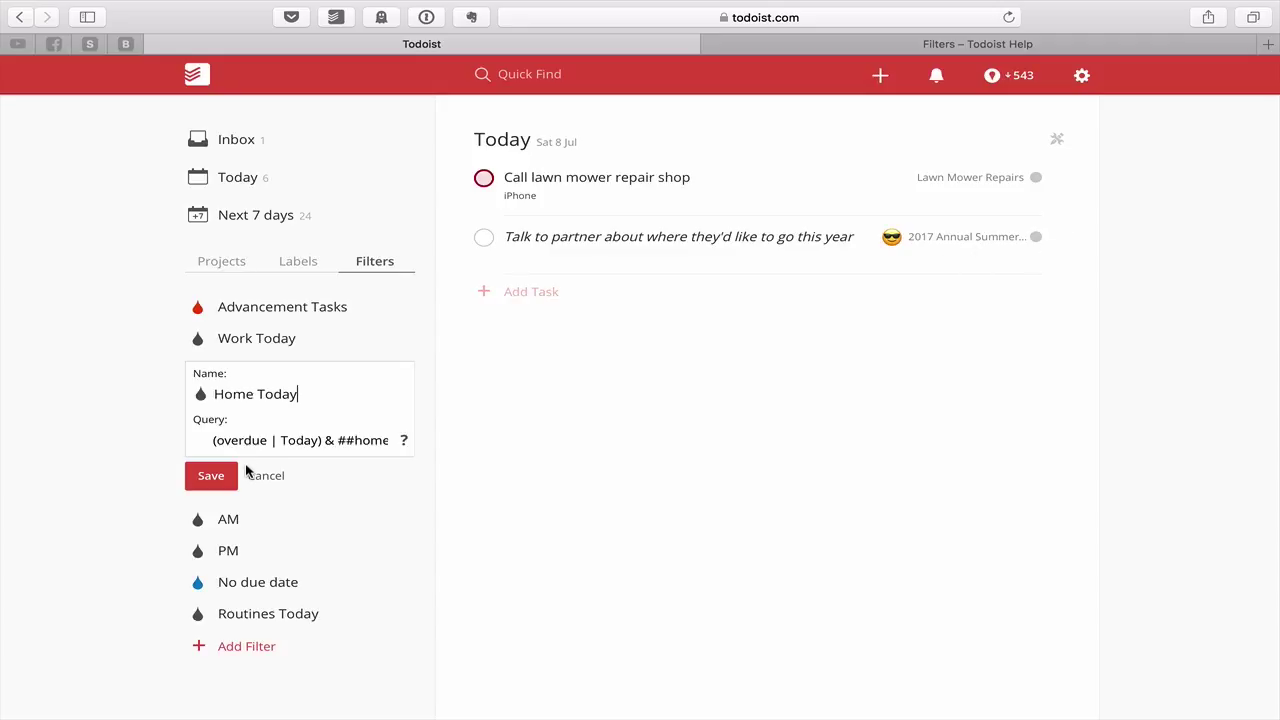
pyautogui.click(208, 476)
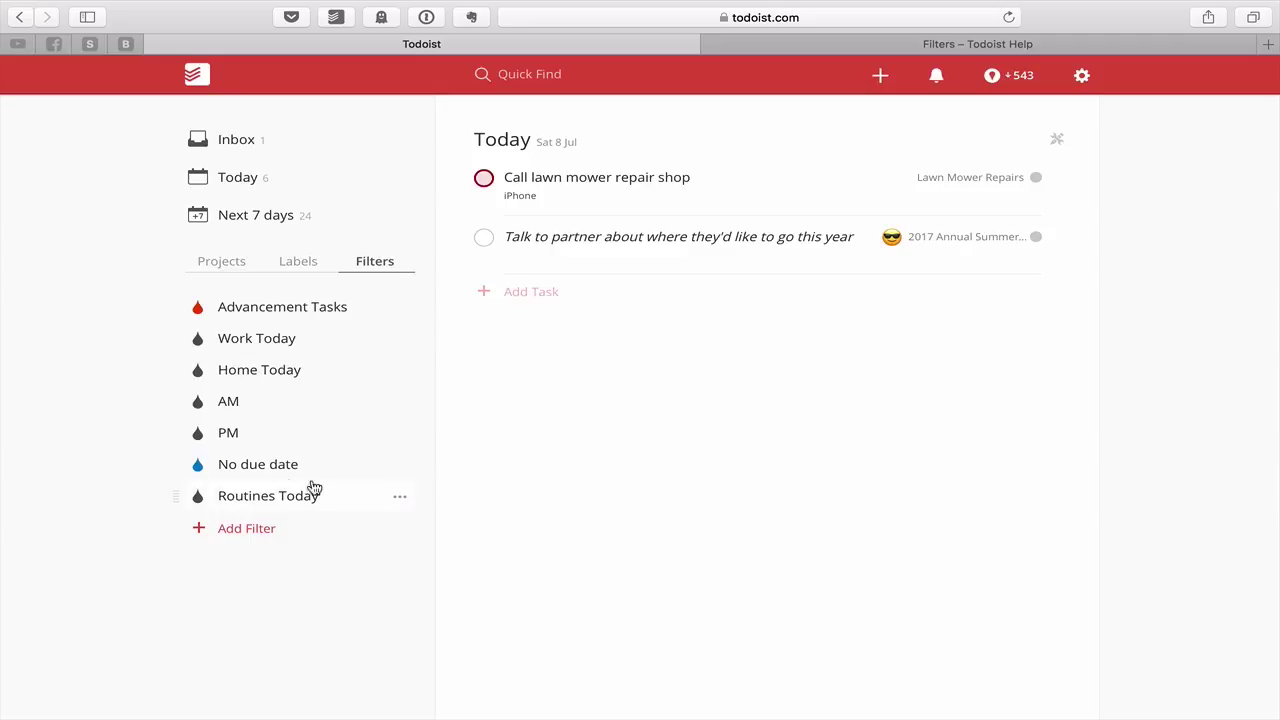
# Show the No due date filter and look through its whole list of unscheduled tasks.
pyautogui.click(241, 472)
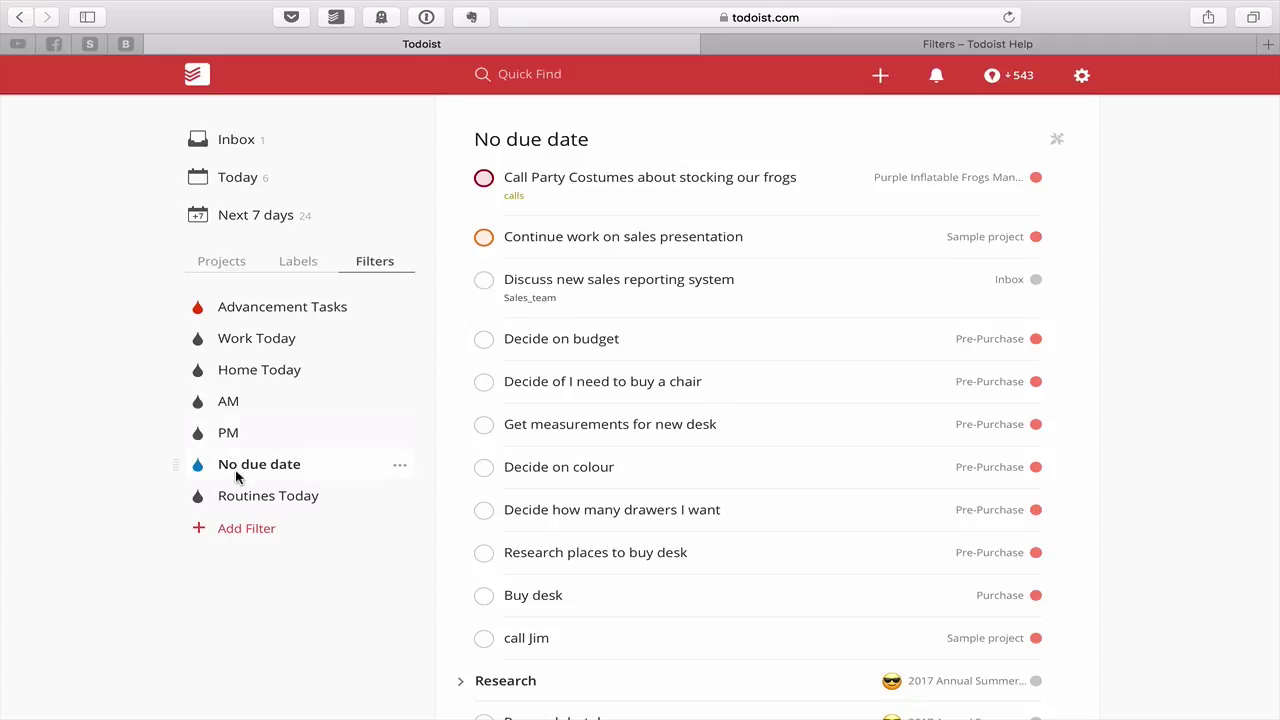
pyautogui.scroll(-20, 497, 471)
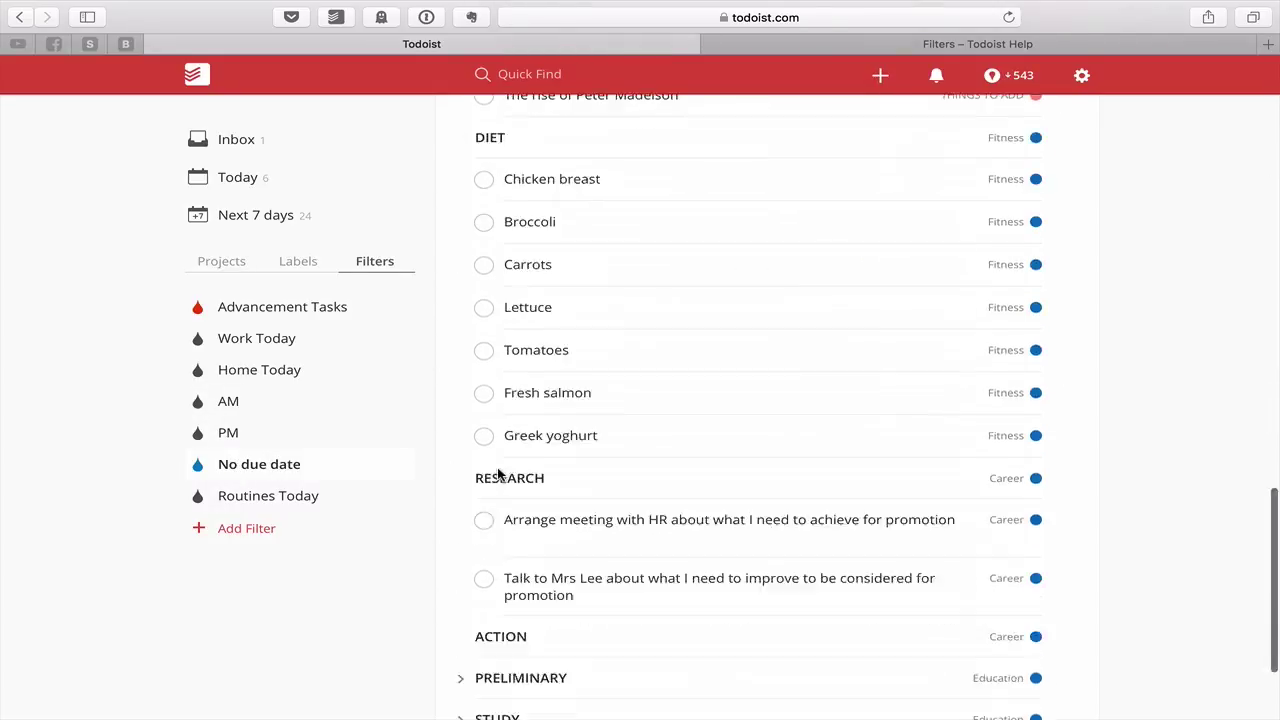
pyautogui.scroll(20, 498, 471)
pyautogui.scroll(-20, 498, 468)
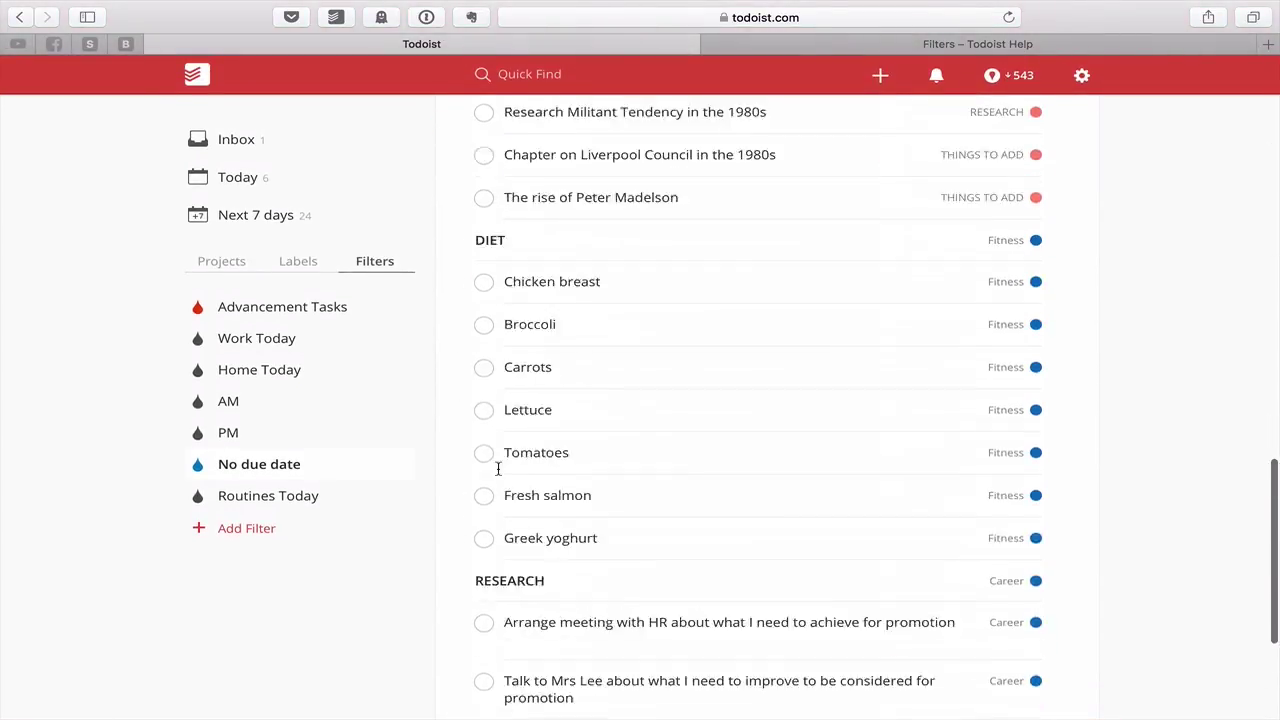
pyautogui.scroll(20, 497, 468)
pyautogui.scroll(-20, 497, 468)
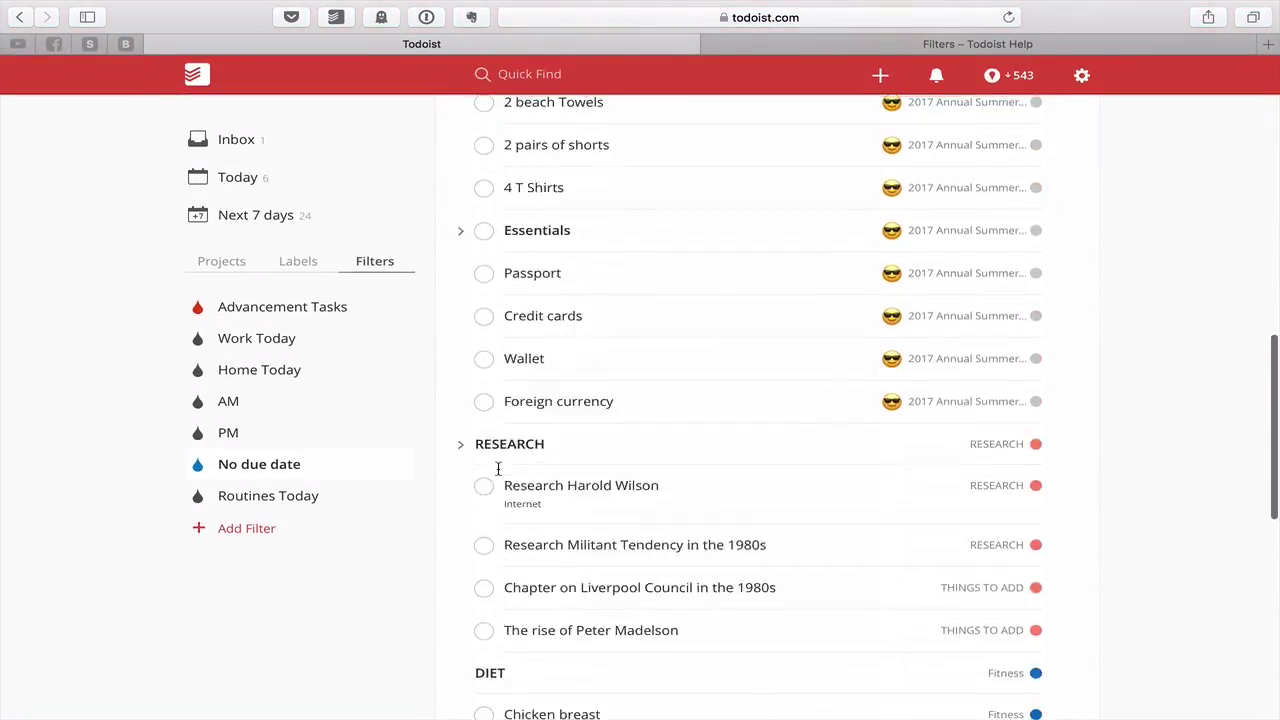
pyautogui.scroll(20, 497, 469)
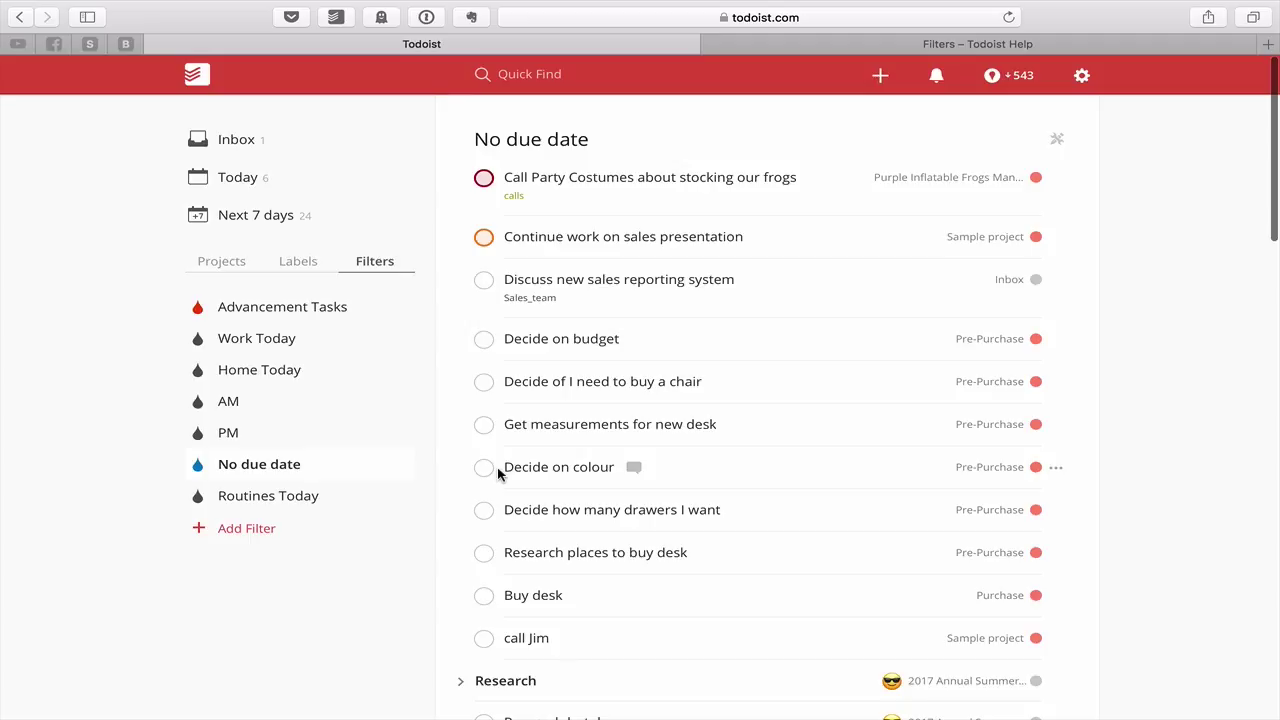
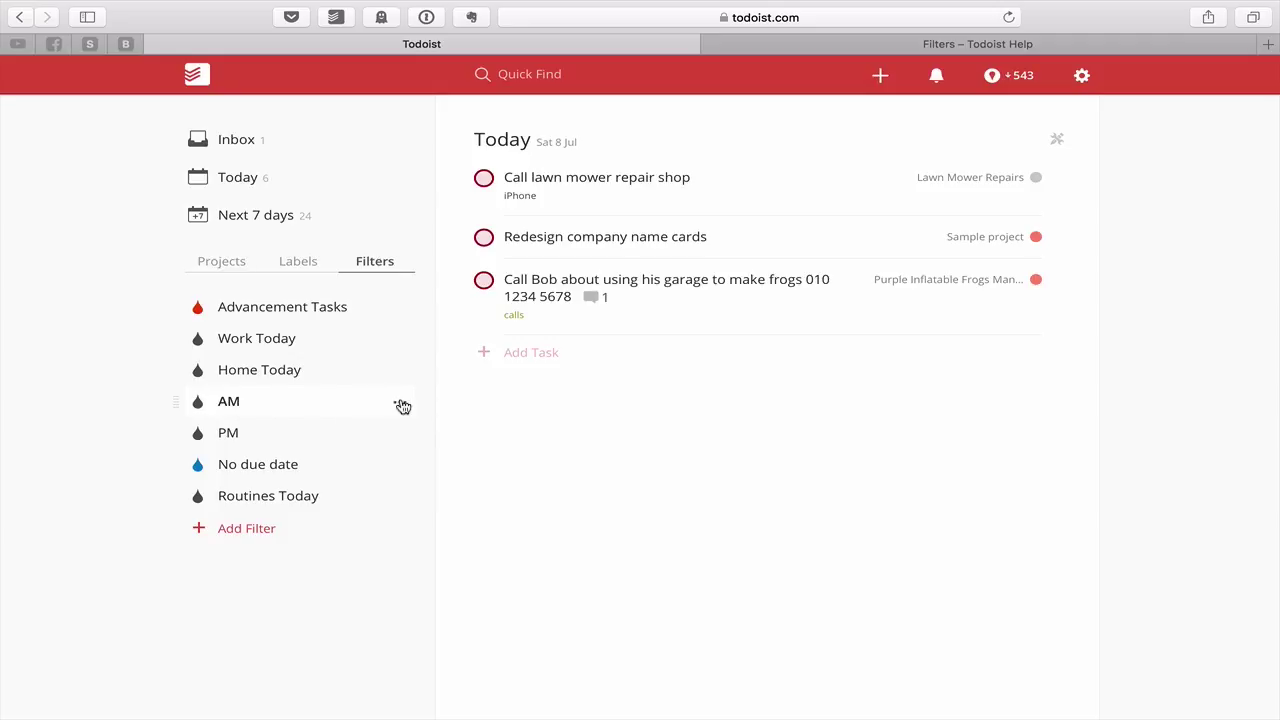
# Check the priority options of the garage call task in the AM filter's list, and close them without choosing any.
pyautogui.click(1056, 284)
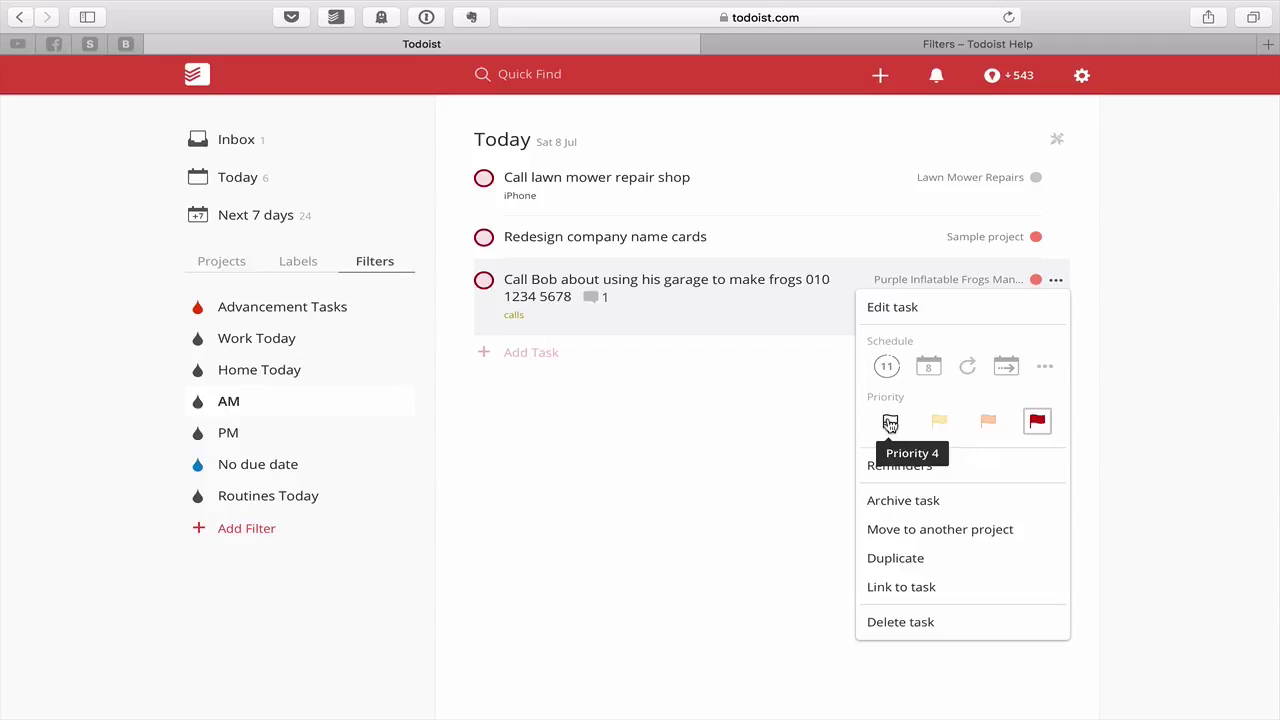
pyautogui.click(756, 461)
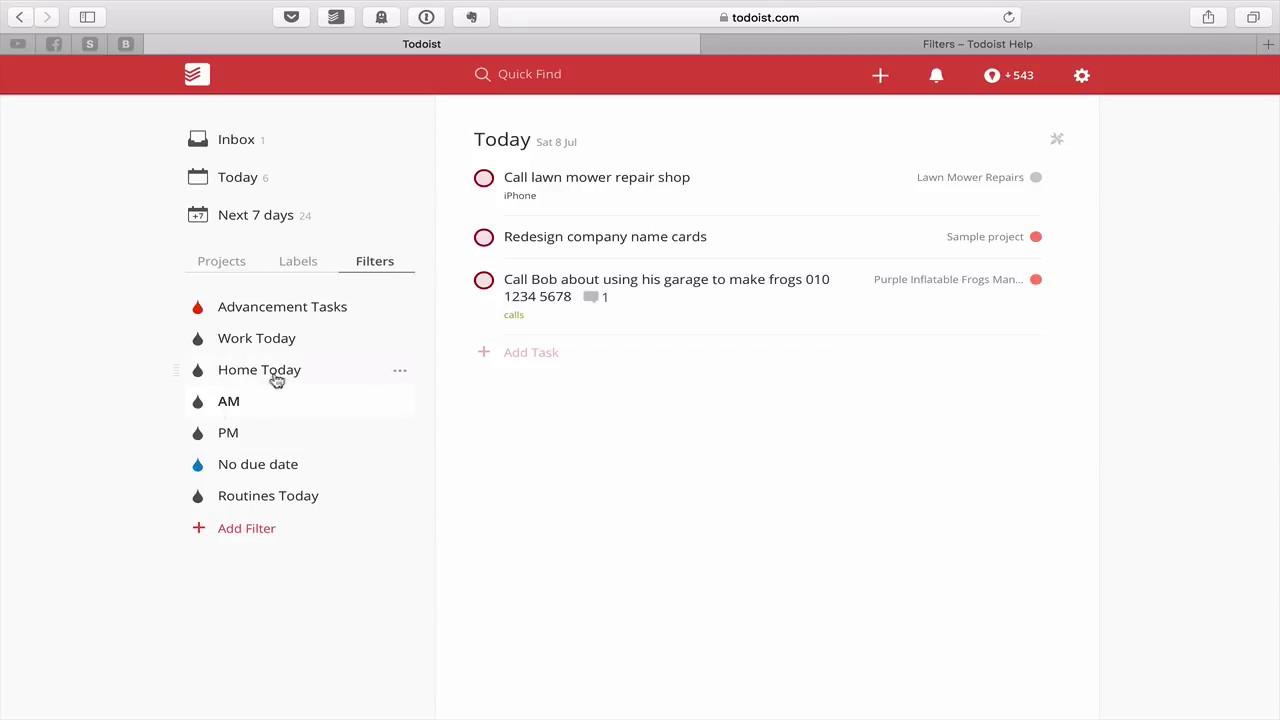
# Change the AM filter's query to (overdue | today) & (p1 | P2) and save the filter.
pyautogui.click(398, 403)
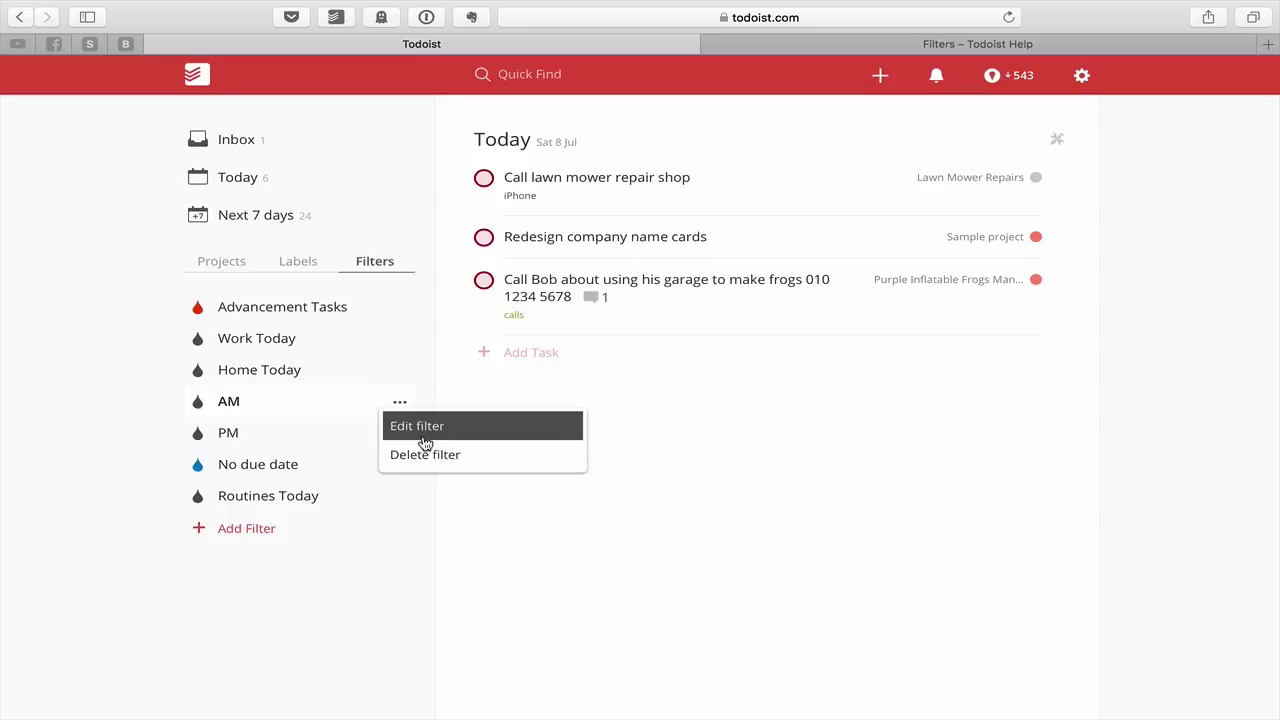
pyautogui.click(424, 428)
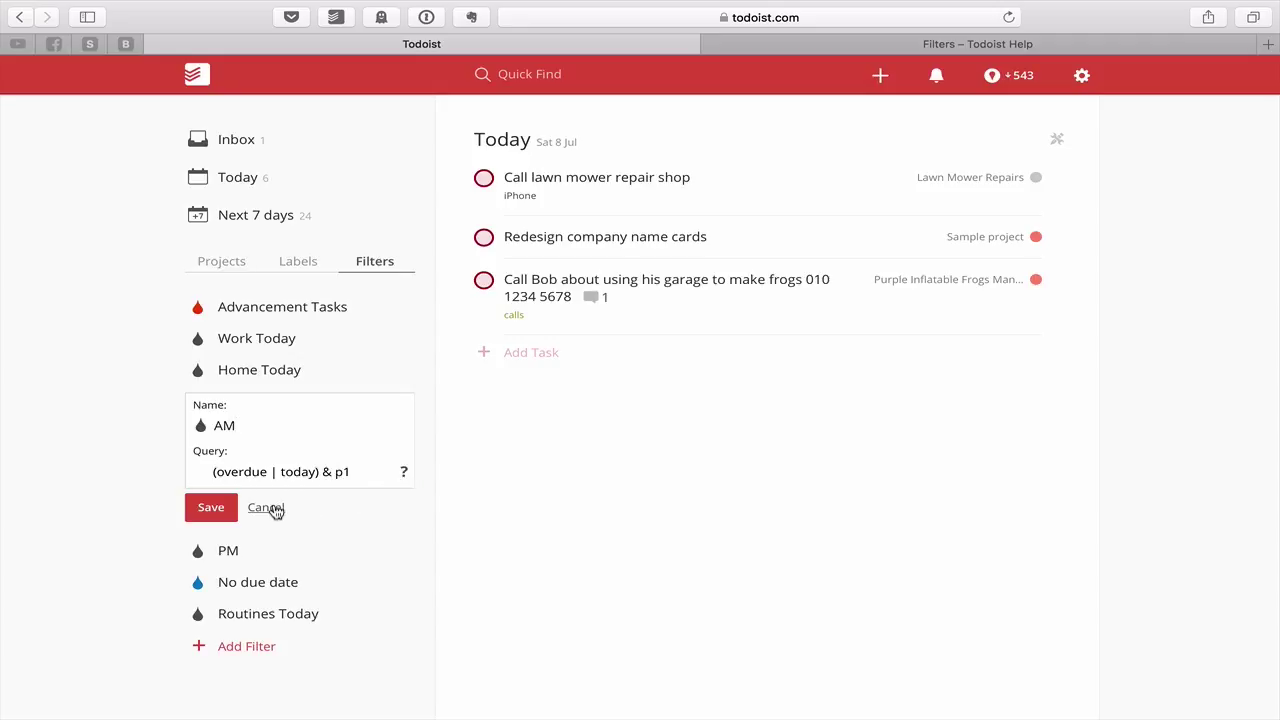
pyautogui.click(354, 471)
pyautogui.click(337, 472)
pyautogui.write('(')
pyautogui.press('Right')
pyautogui.press('Right')
pyautogui.write('| P2)')
pyautogui.click(208, 509)
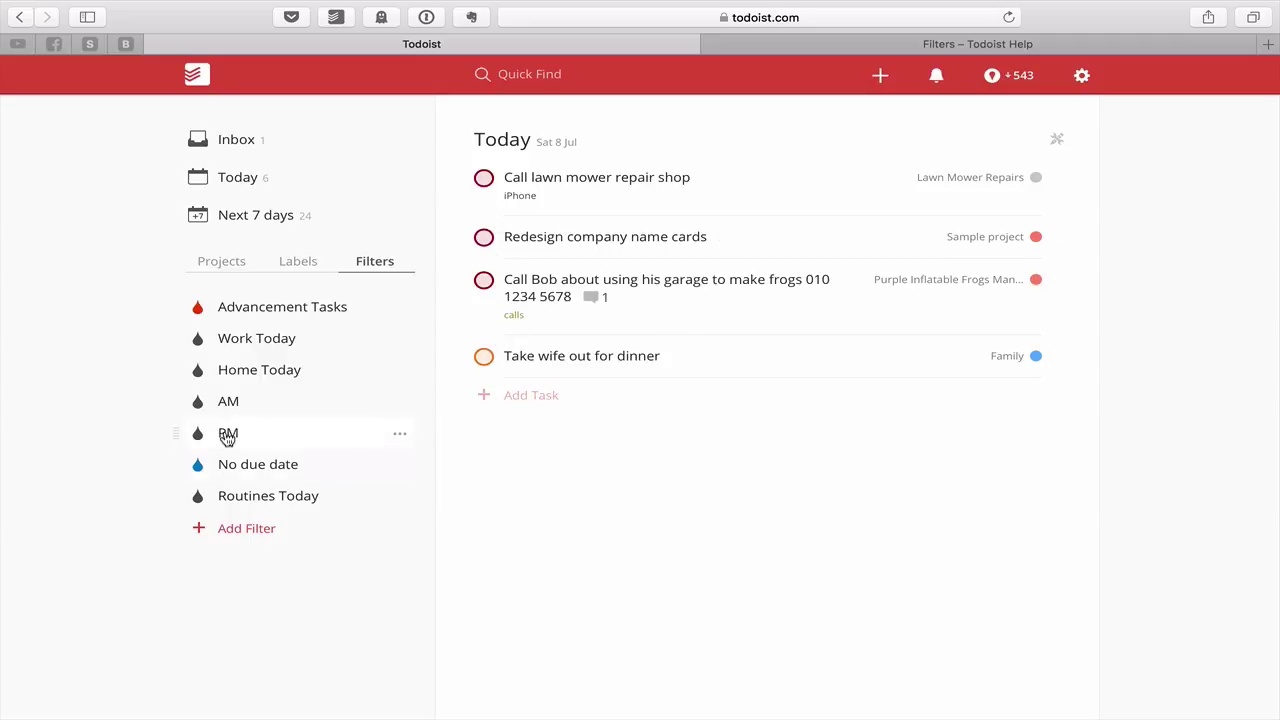
# Change the PM filter's query to (overdue | today) & (p1 | p2 | p3) and save the filter.
pyautogui.click(400, 436)
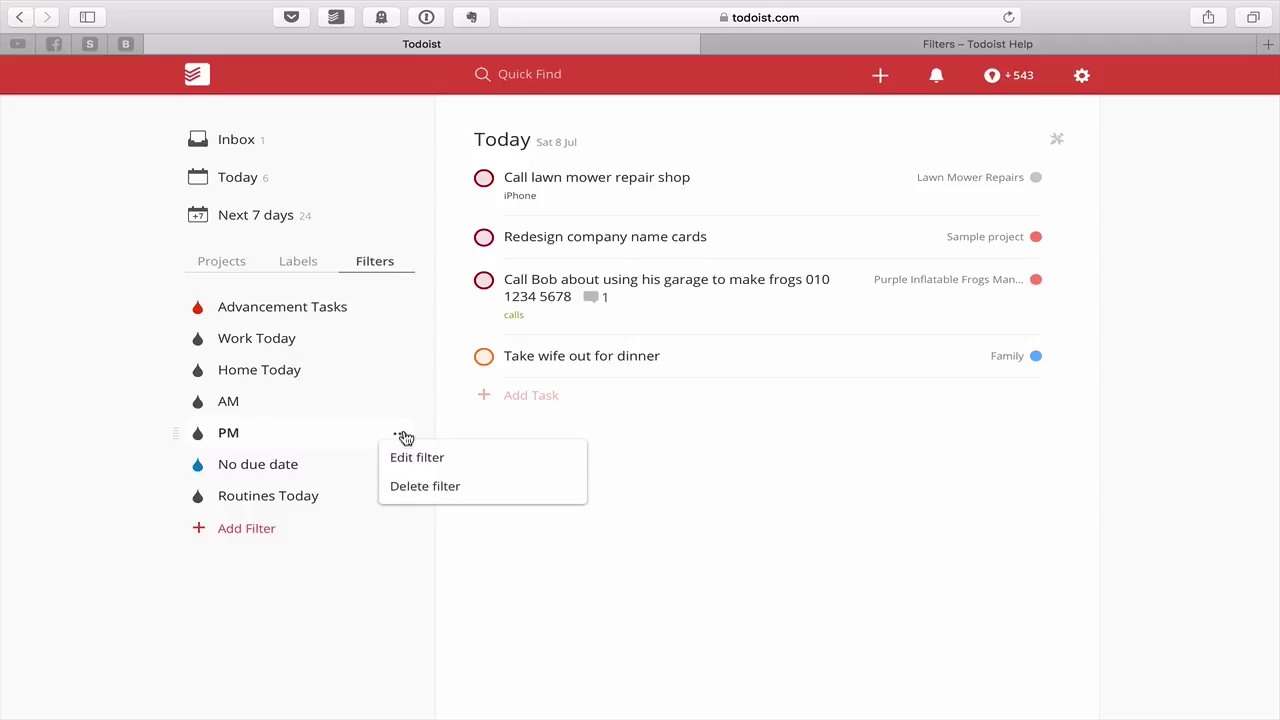
pyautogui.click(414, 457)
pyautogui.click(387, 503)
pyautogui.write('| today) & (p1 | p2 |')
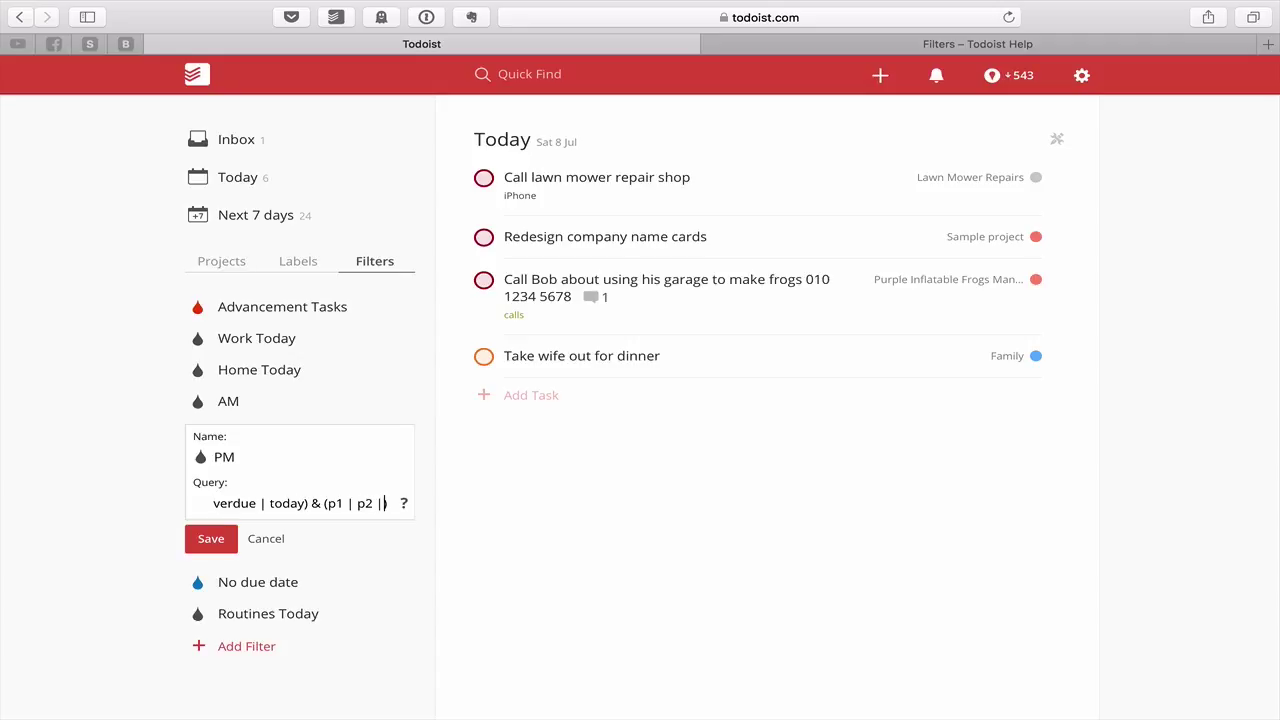
pyautogui.write(' p3')
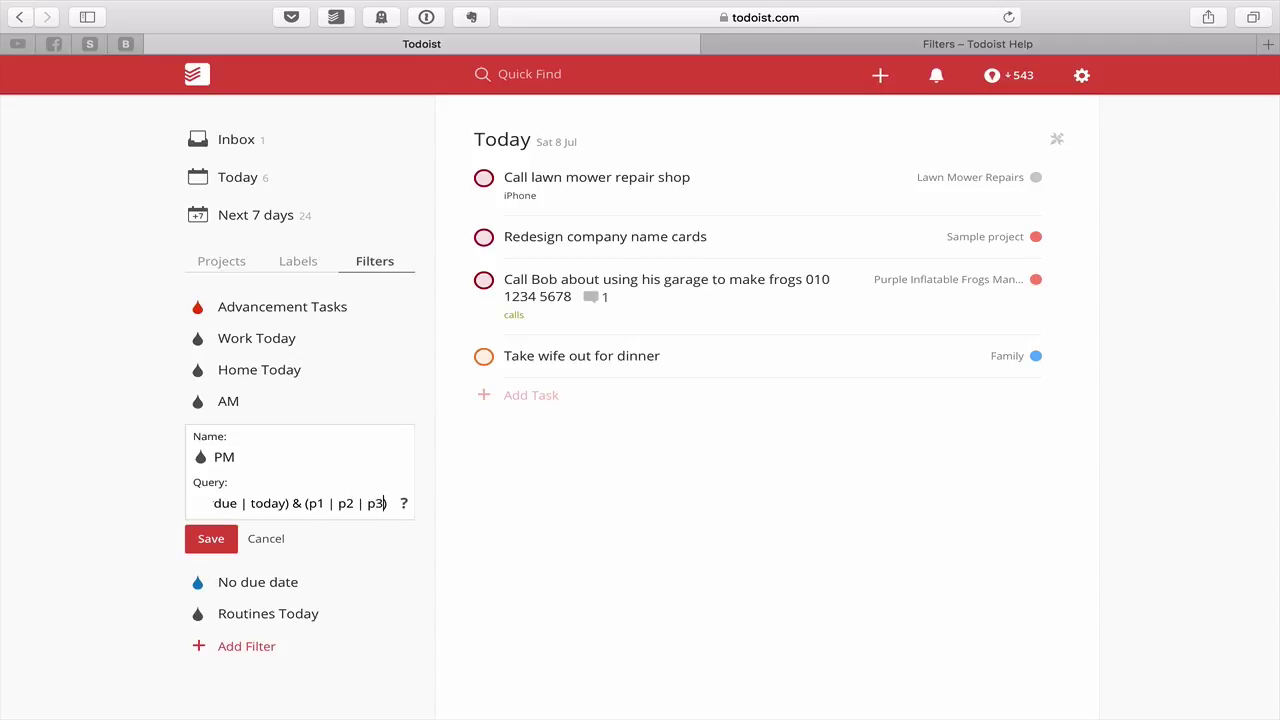
pyautogui.click(211, 538)
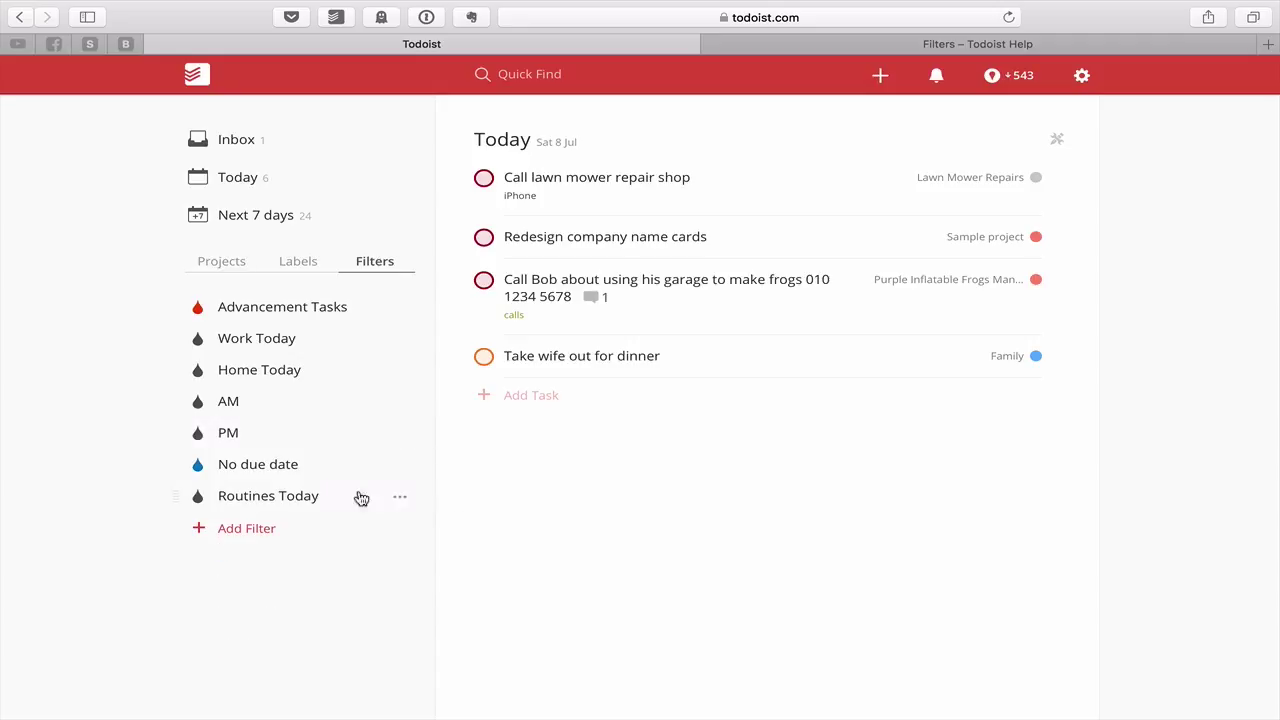
# In Sample project, set the sales presentation task to priority p3 and due today, and display the PM filter's tasks.
pyautogui.click(243, 266)
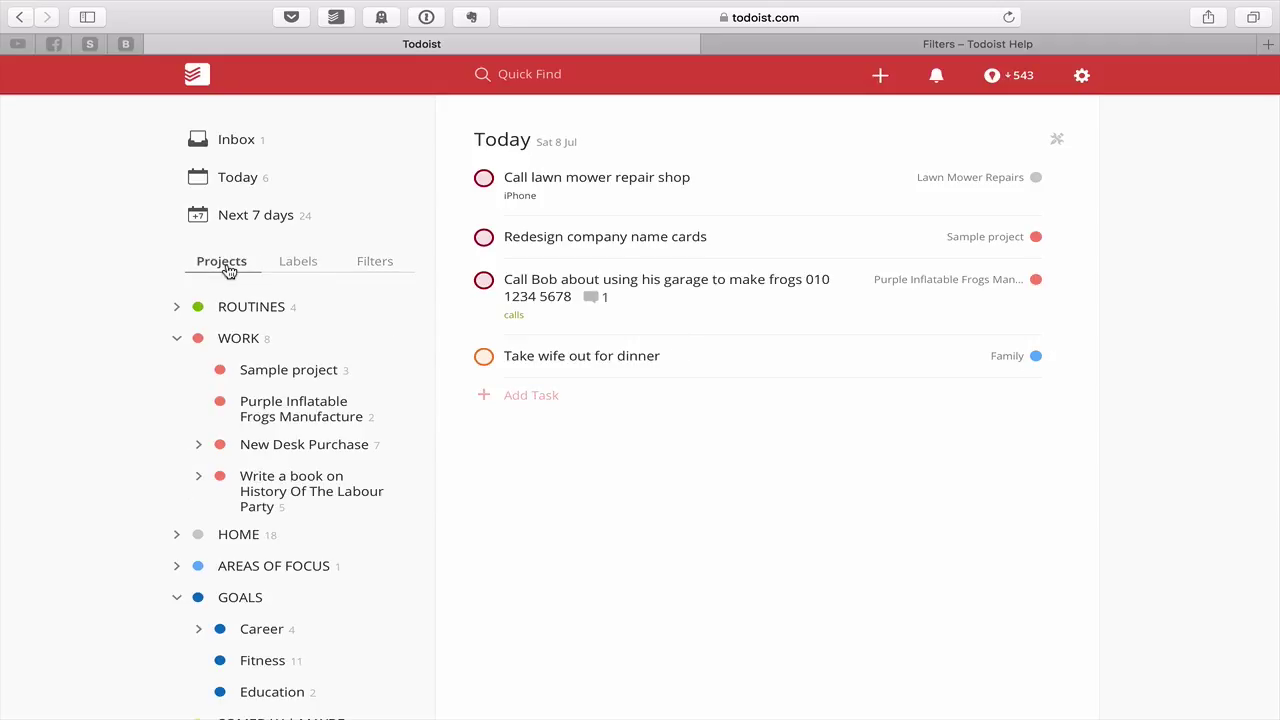
pyautogui.click(257, 369)
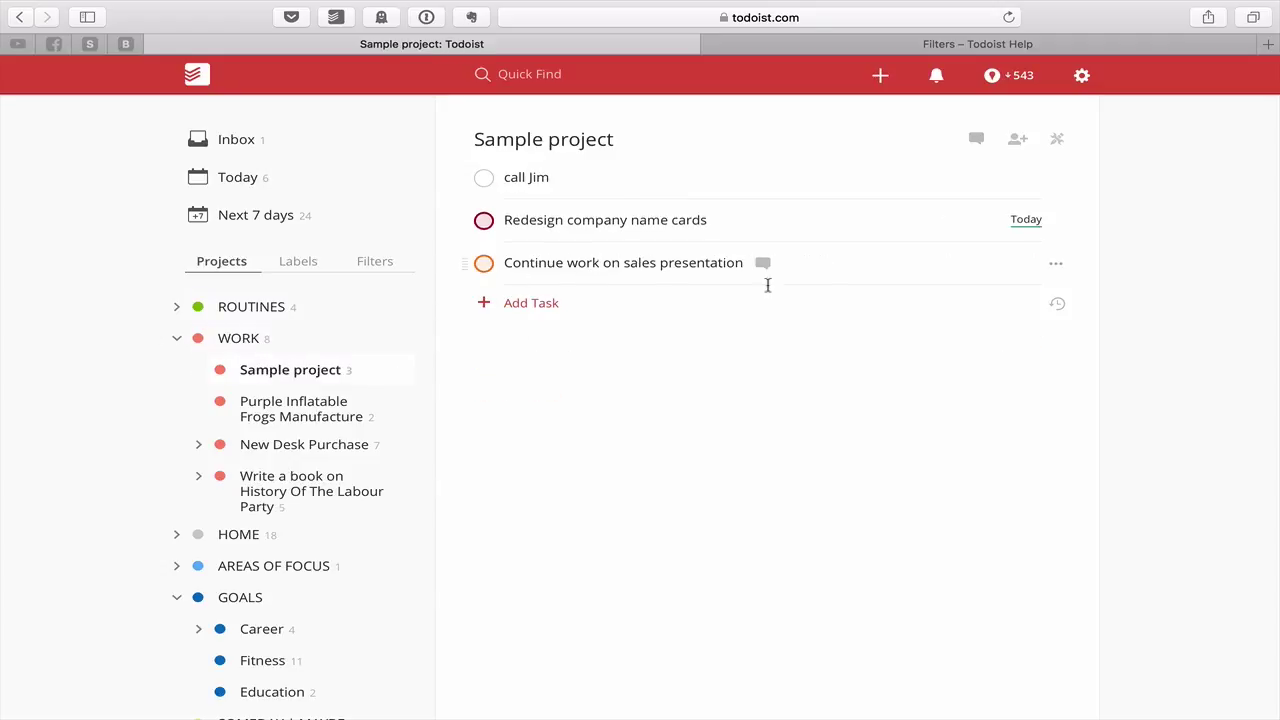
pyautogui.click(818, 276)
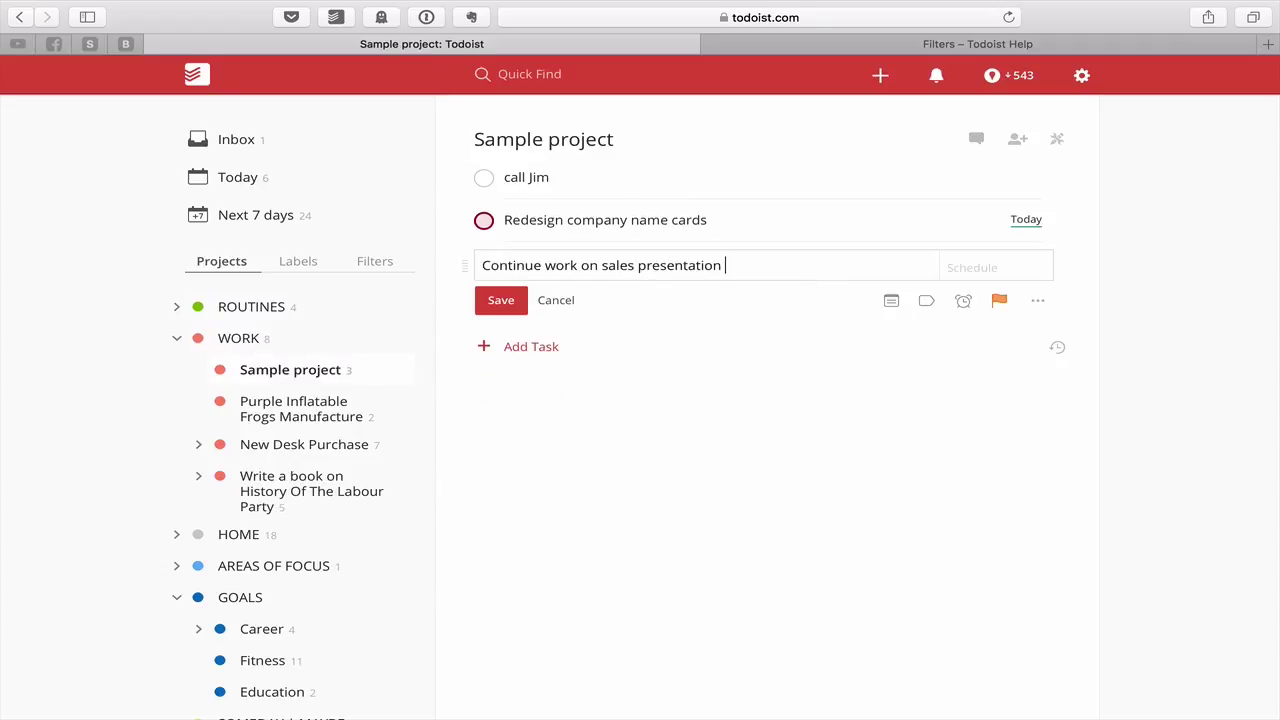
pyautogui.write('p3 today')
pyautogui.press('Return')
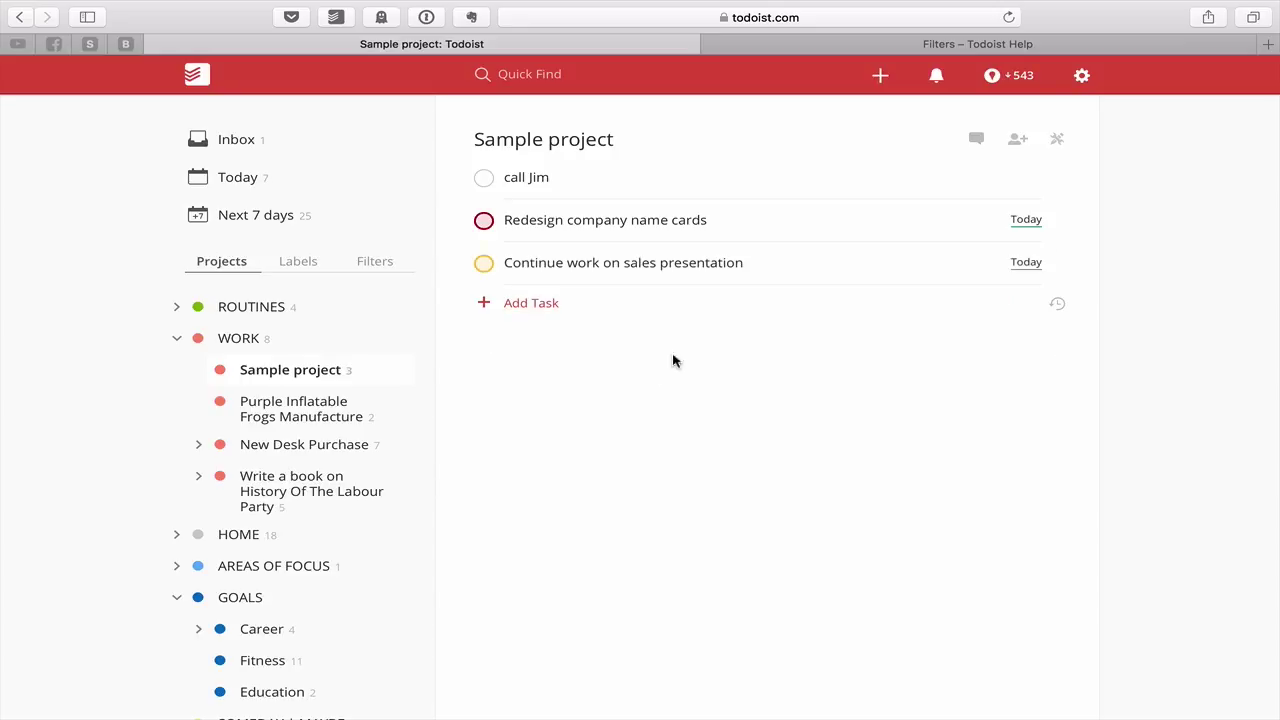
pyautogui.click(382, 266)
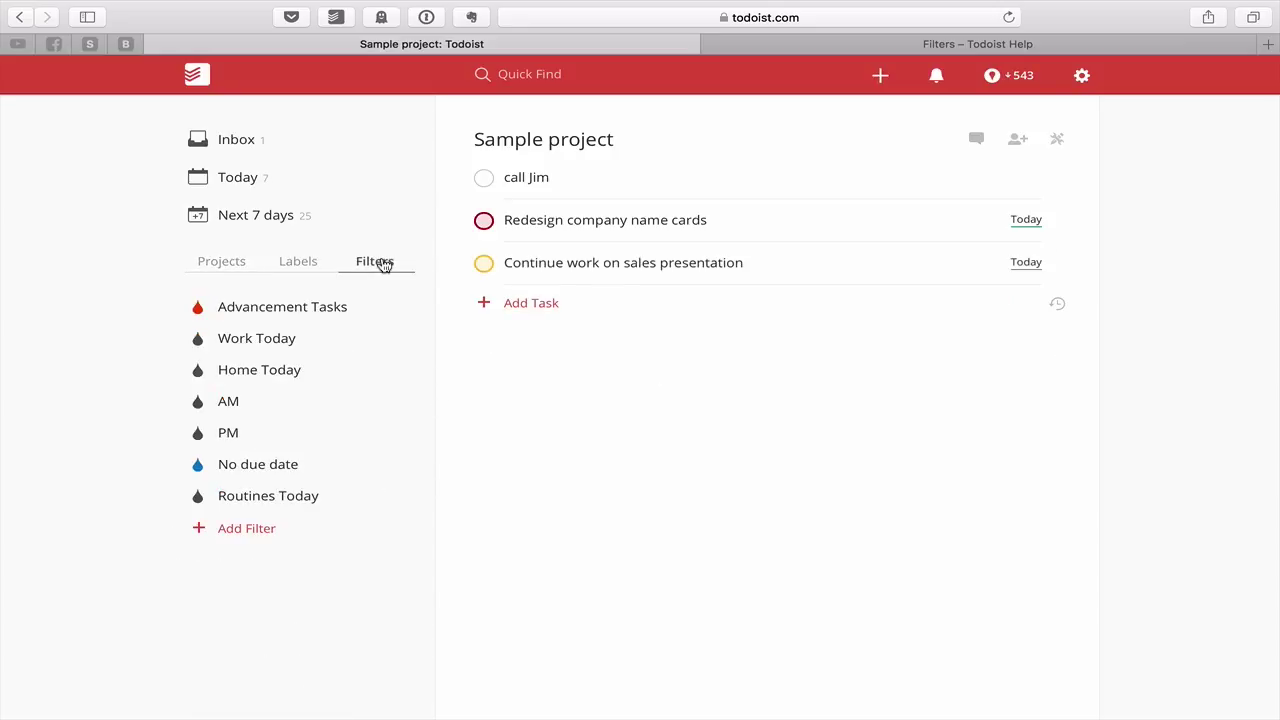
pyautogui.click(232, 432)
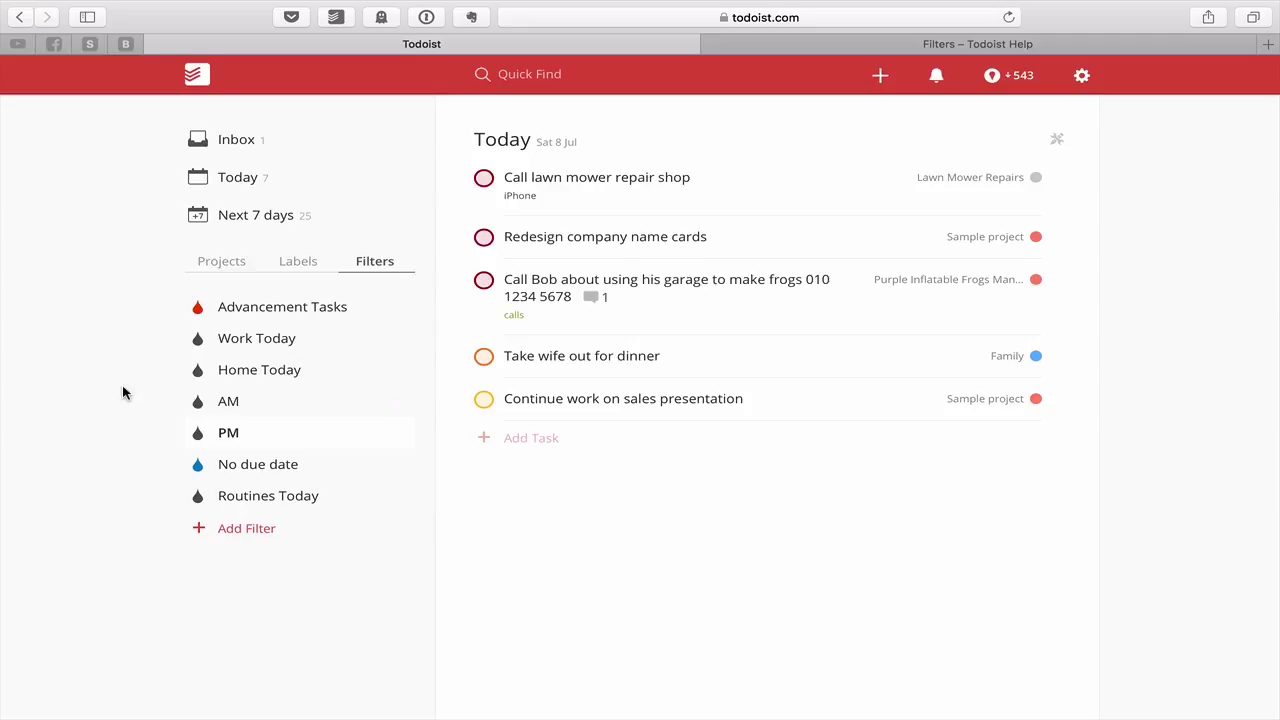
# Extend the Routines Today filter's query to cover the subprojects of ROUTINES, save it, and complete the task Do the washing up.
pyautogui.click(270, 496)
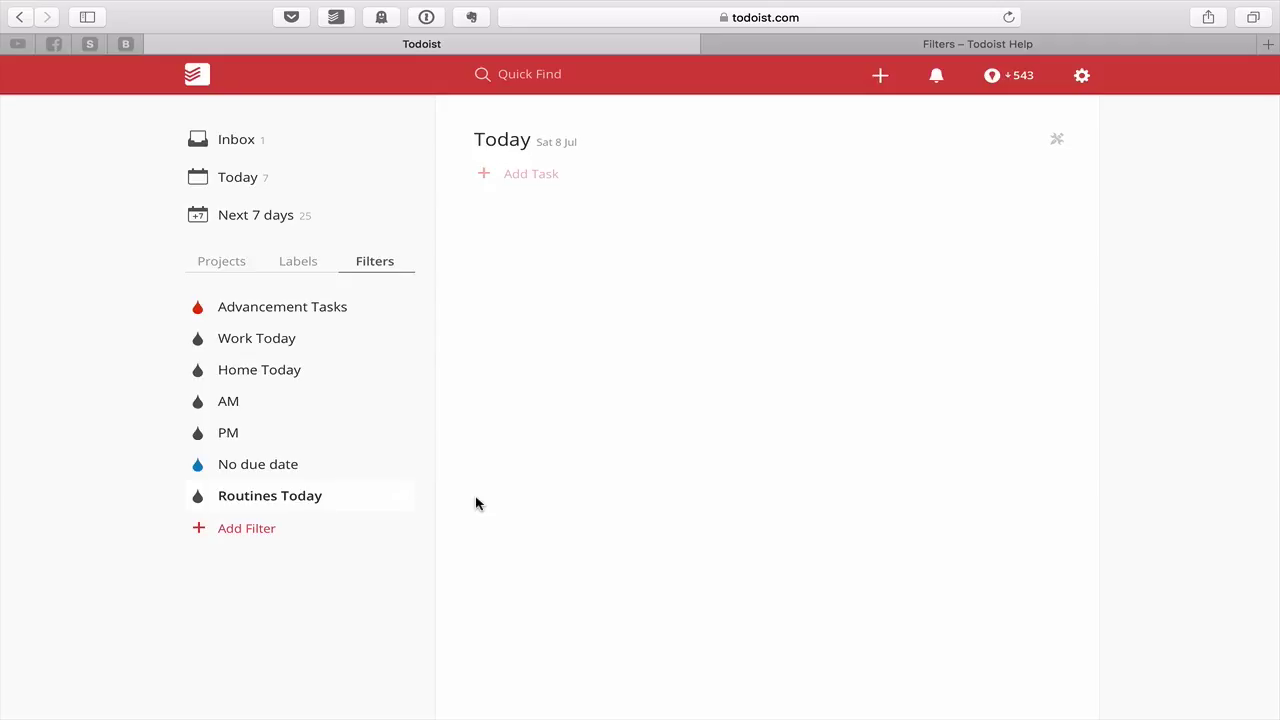
pyautogui.click(399, 498)
pyautogui.click(408, 520)
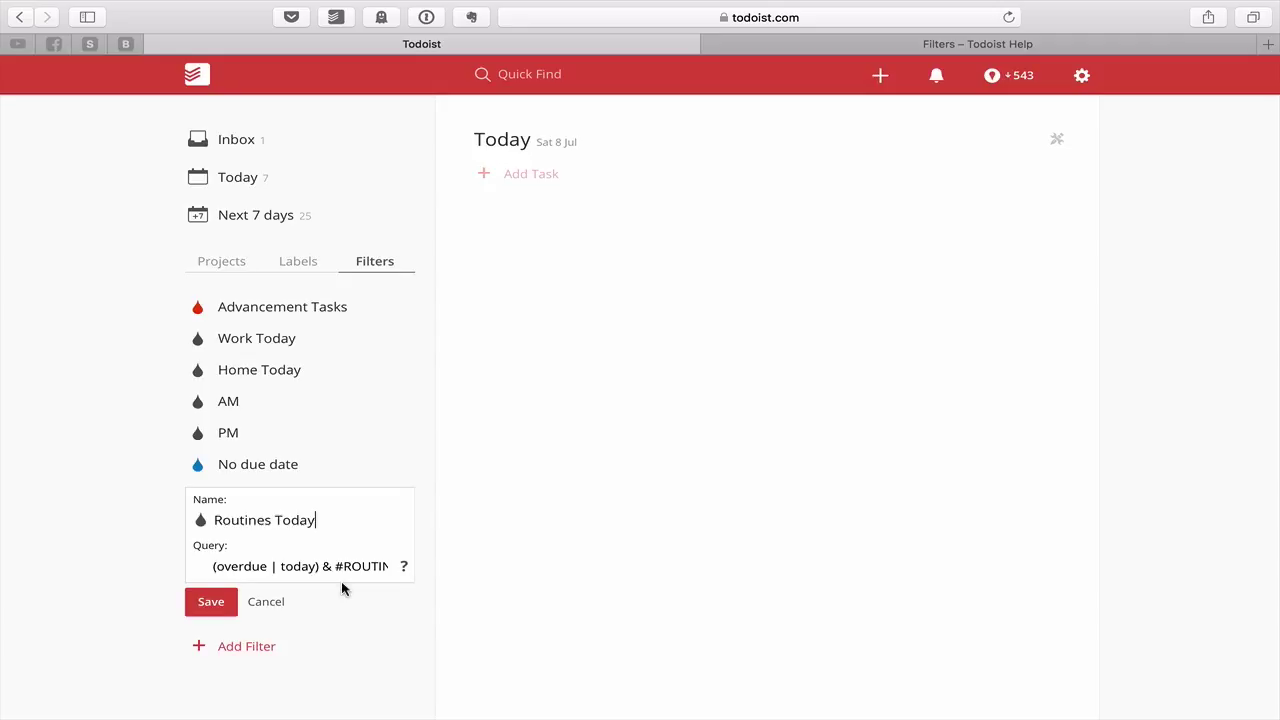
pyautogui.click(337, 568)
pyautogui.click(205, 602)
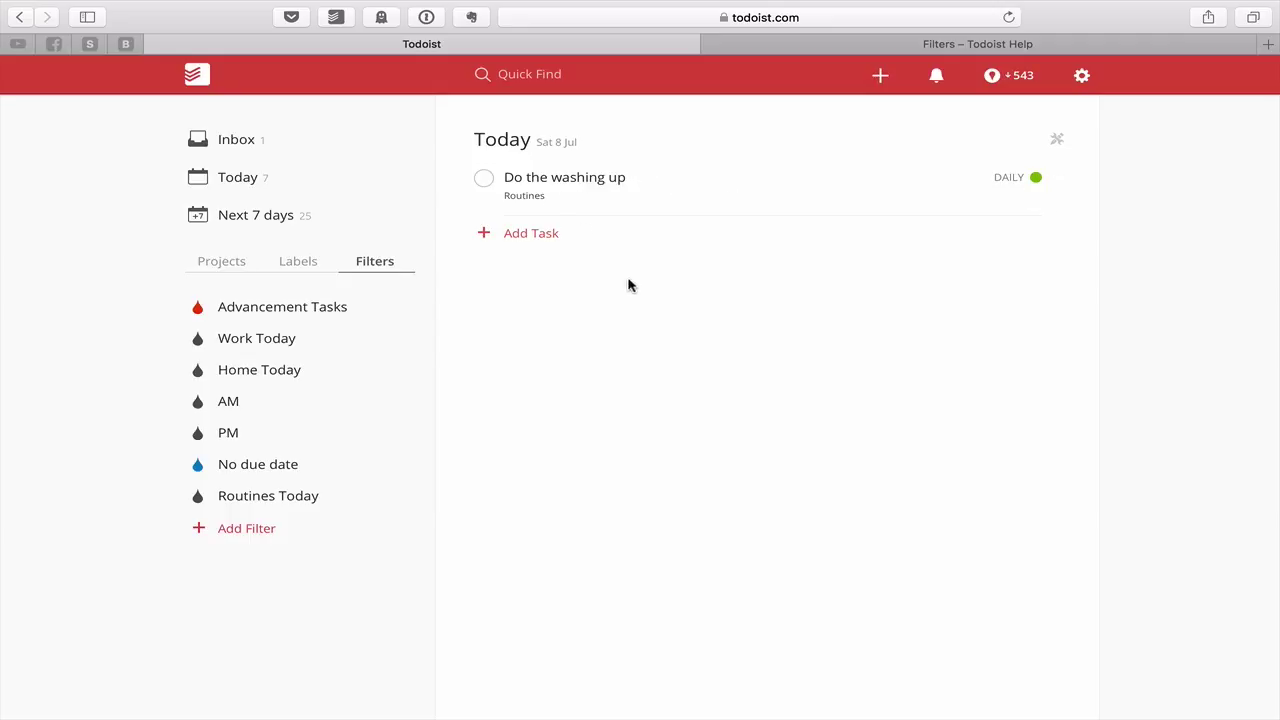
pyautogui.click(484, 179)
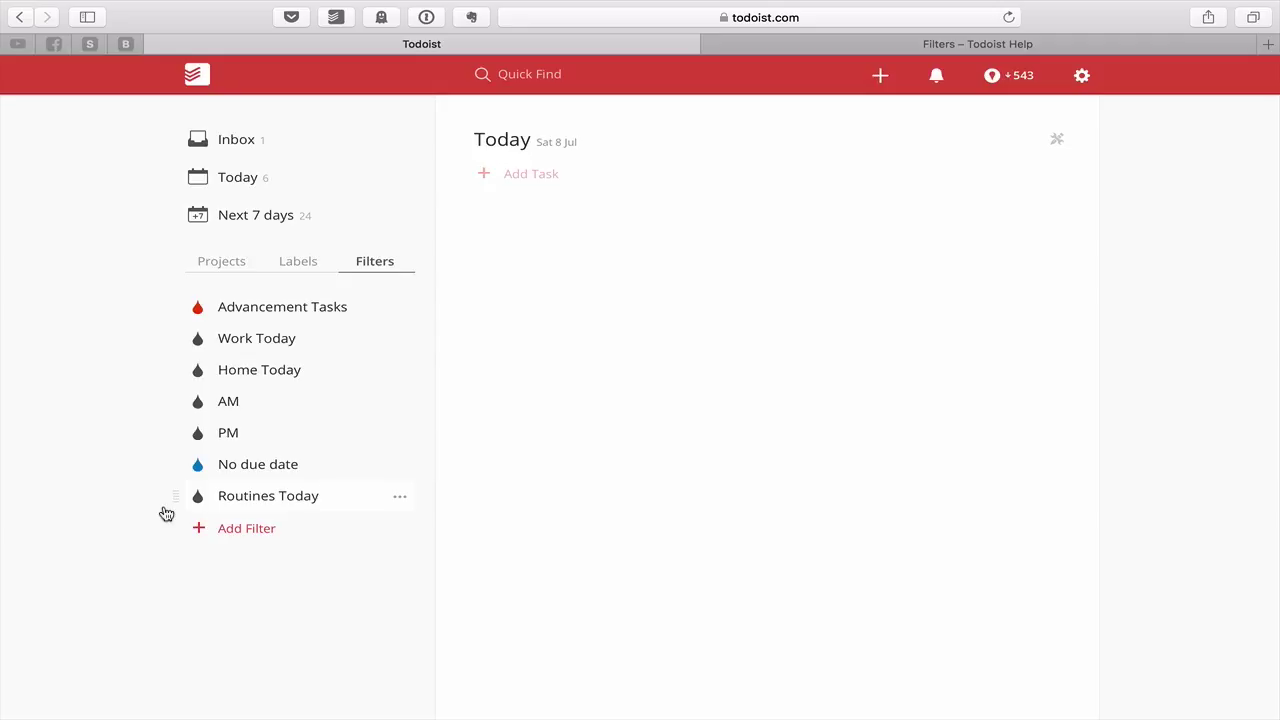
# Show the Advancement Tasks filter, change its query to exclude the ROUTINES project with its subprojects using !##, and save it.
pyautogui.click(266, 310)
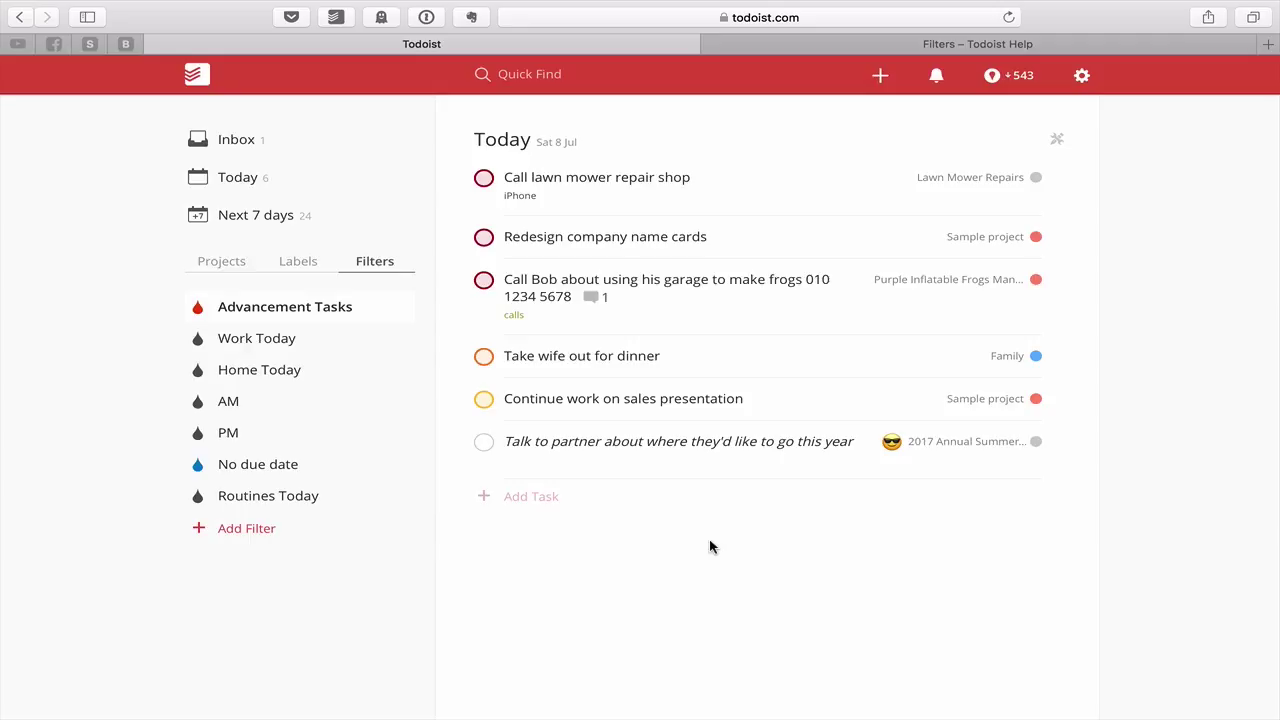
pyautogui.click(400, 310)
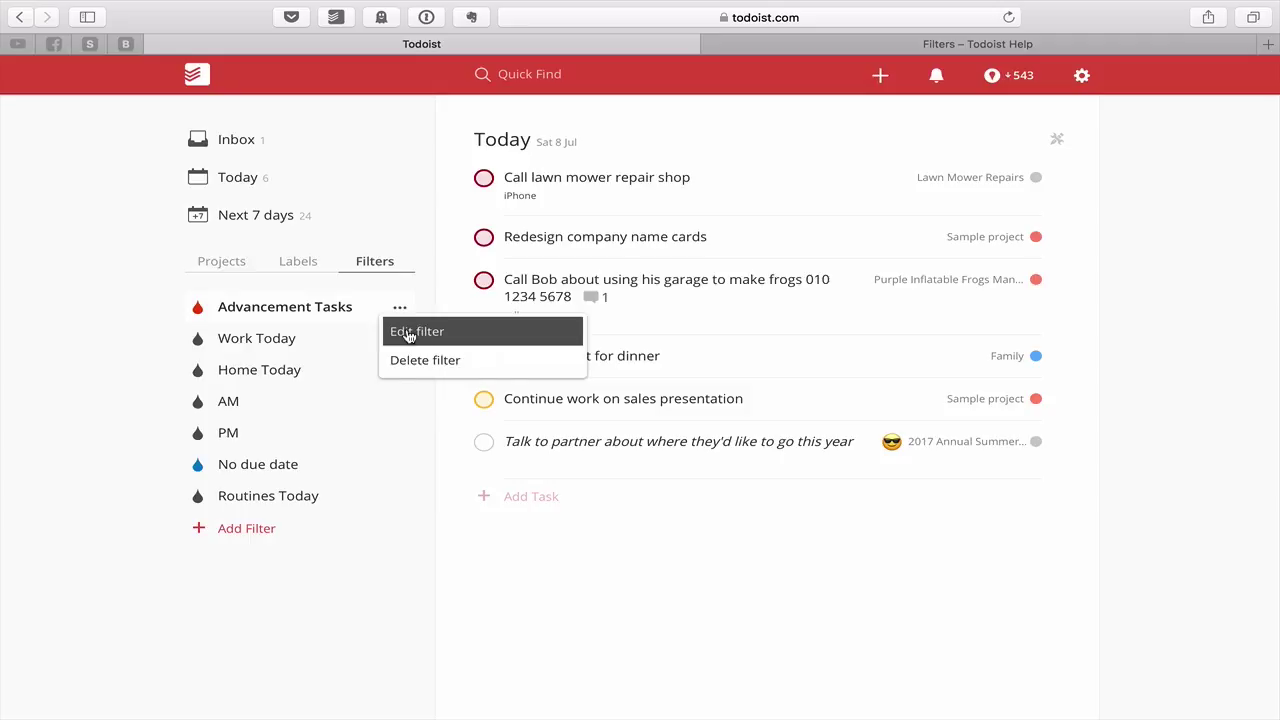
pyautogui.click(405, 331)
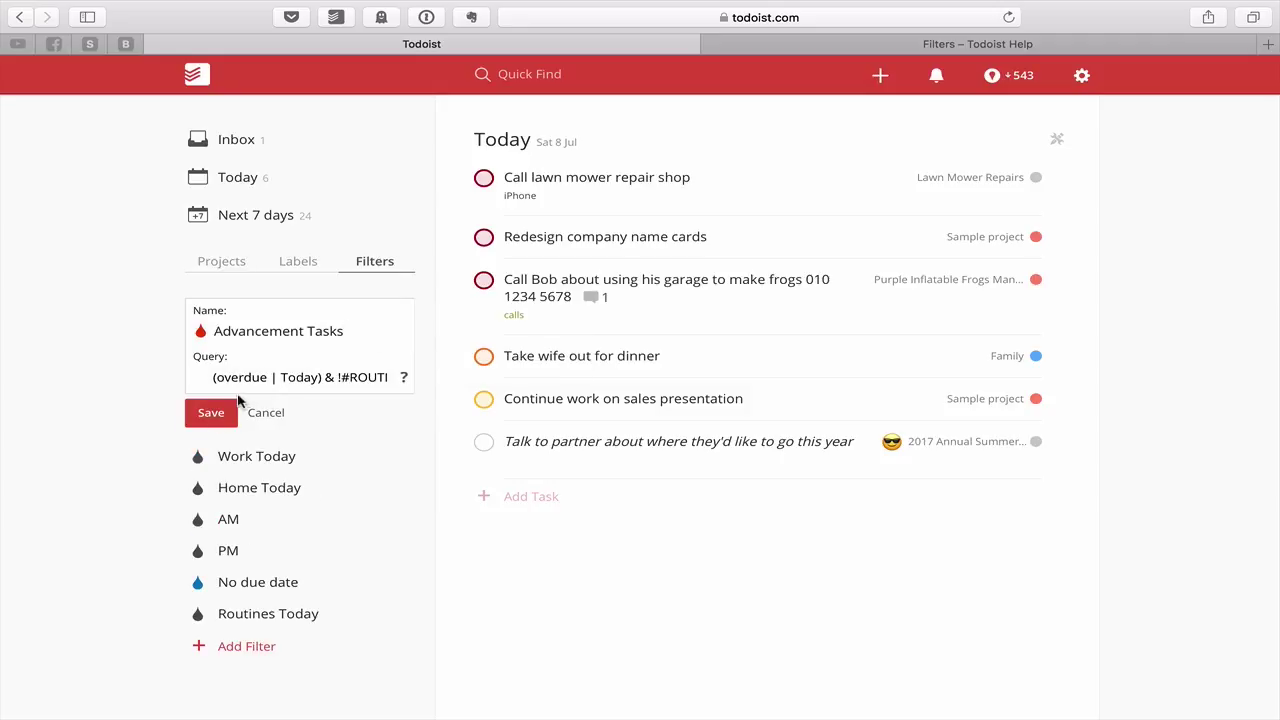
pyautogui.click(342, 380)
pyautogui.write('(')
pyautogui.press('BackSpace')
pyautogui.write('#')
pyautogui.click(216, 420)
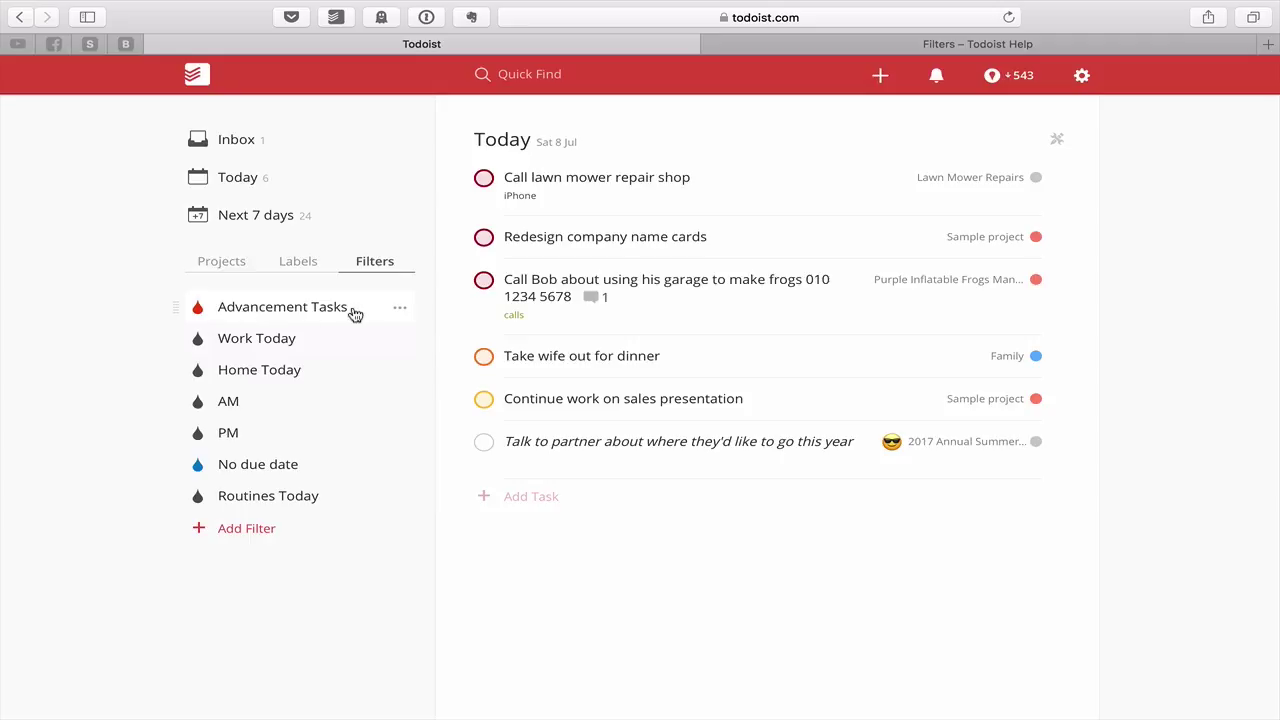
# Reopen the Advancement Tasks filter's definition to inspect its exclusion of the routines projects, and save the filter.
pyautogui.click(400, 314)
pyautogui.click(401, 330)
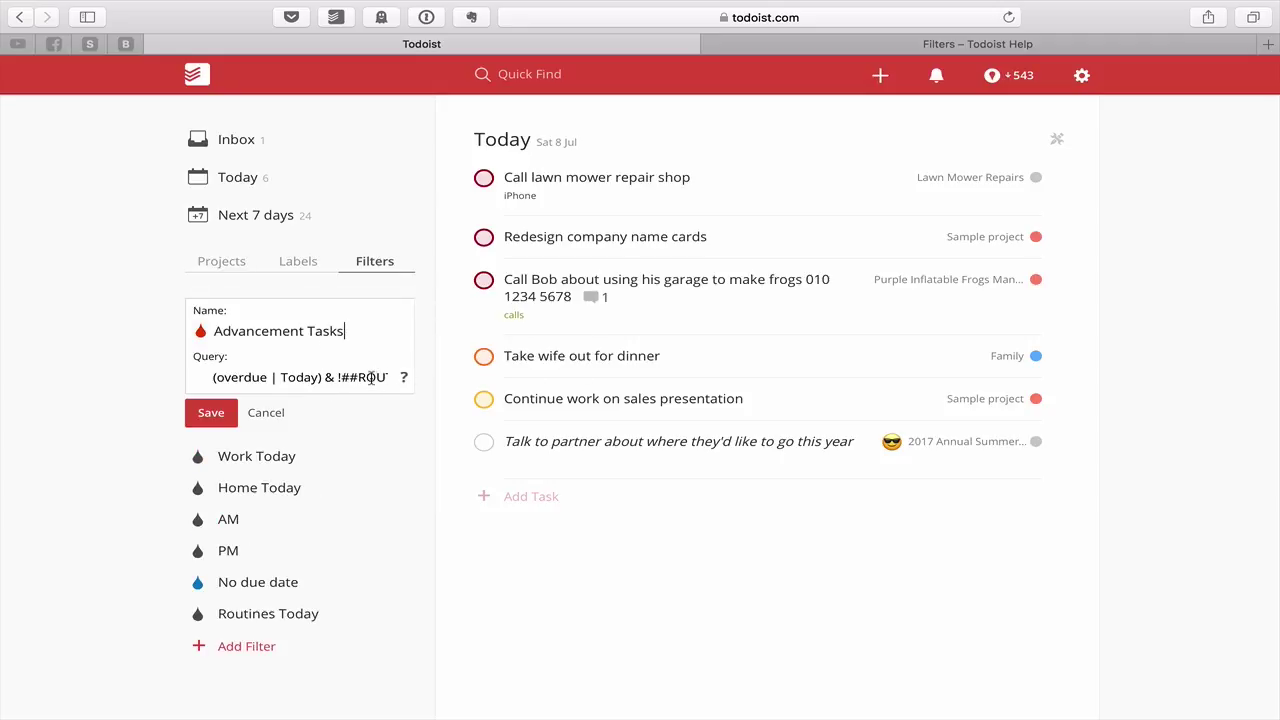
pyautogui.click(344, 377)
pyautogui.click(215, 412)
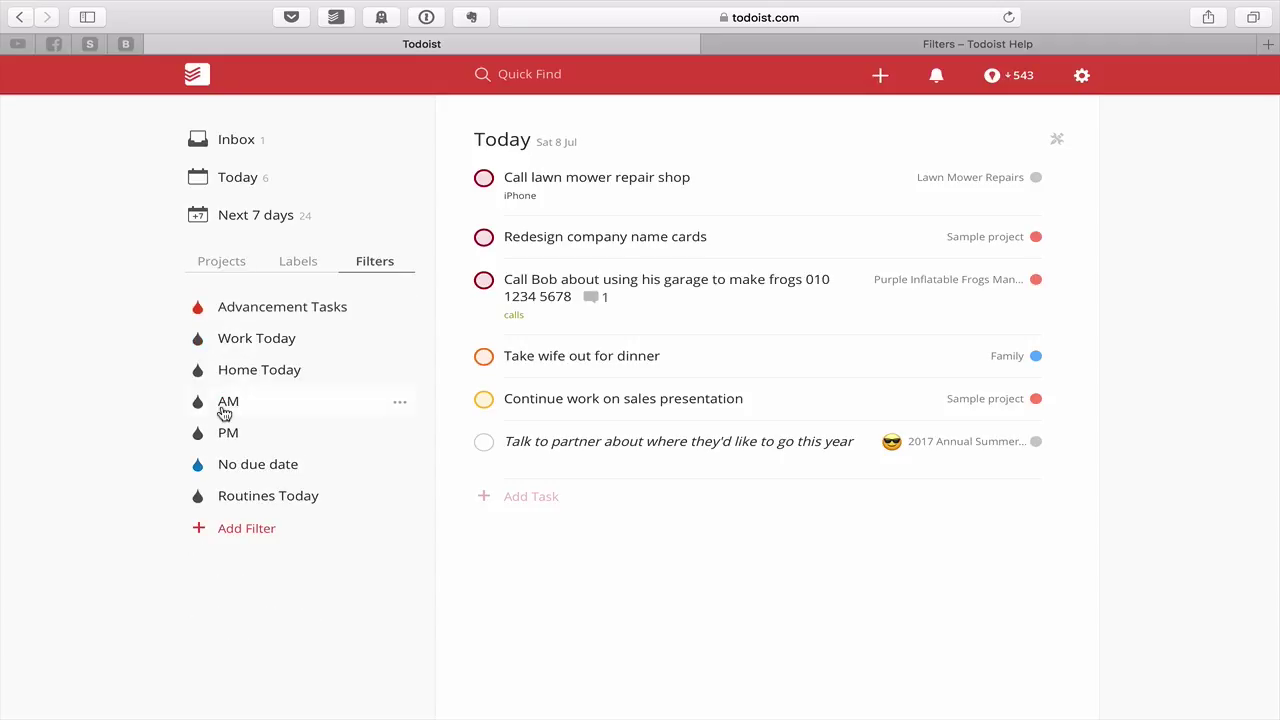
# Switch to the Todoist desktop app, show the Advancement _1 filter, and look through its list of tasks for the coming days.
pyautogui.hotkey('ctrl', 'Left')
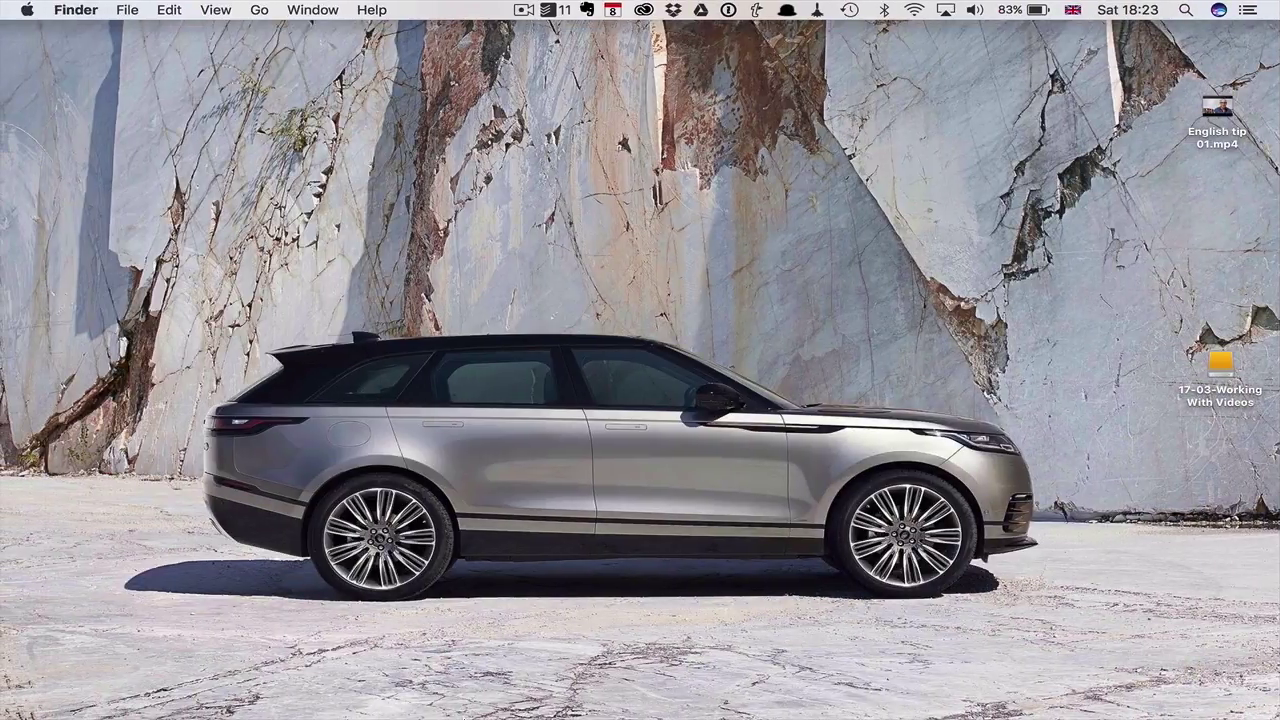
pyautogui.moveTo(510, 690)
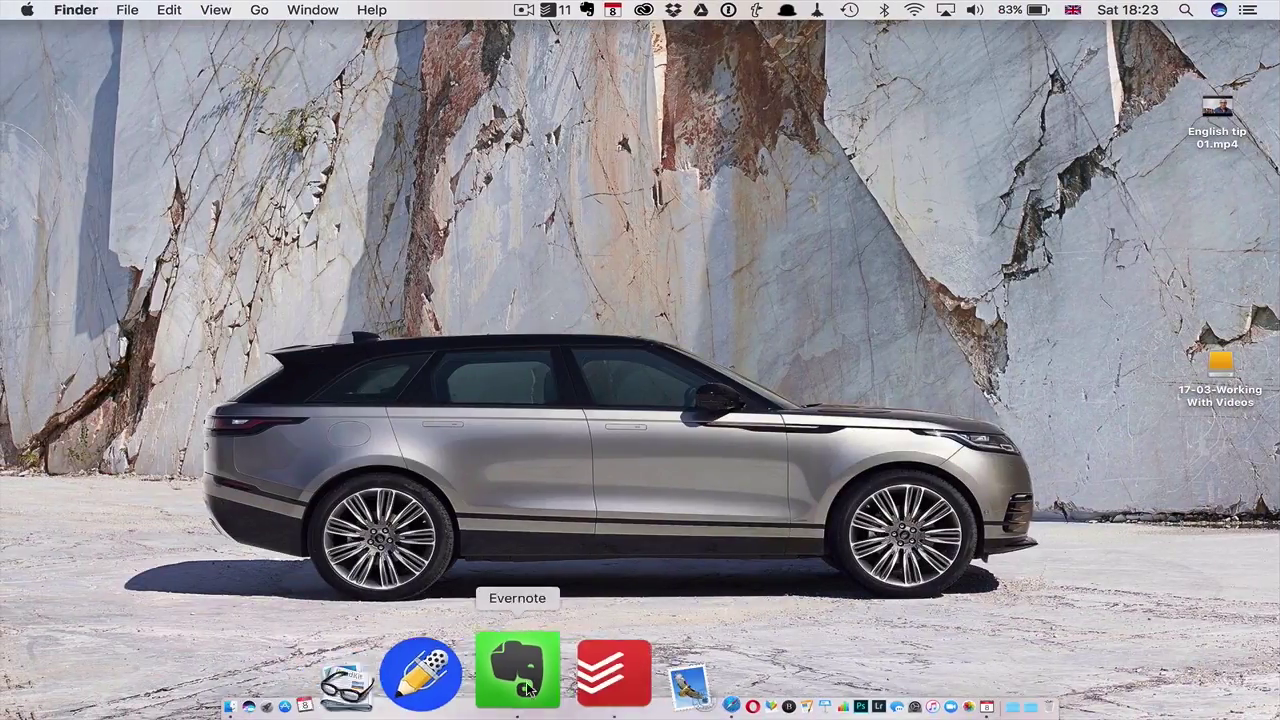
pyautogui.click(533, 688)
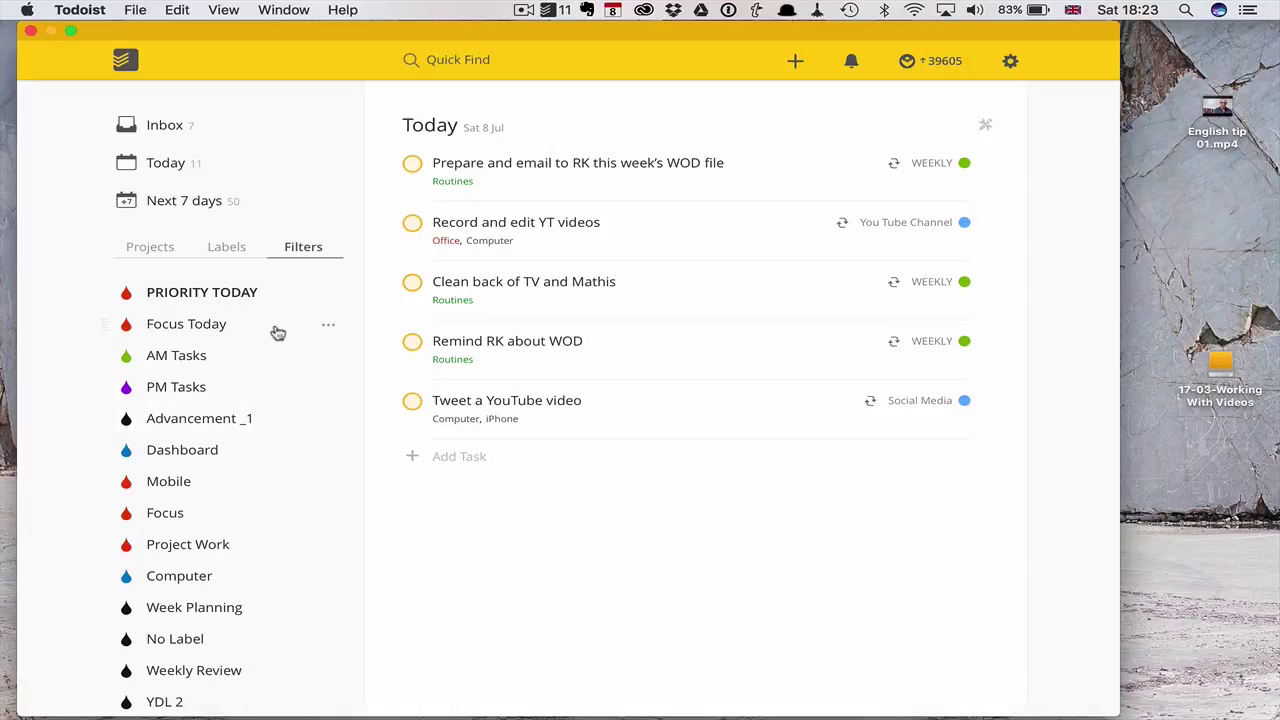
pyautogui.click(205, 420)
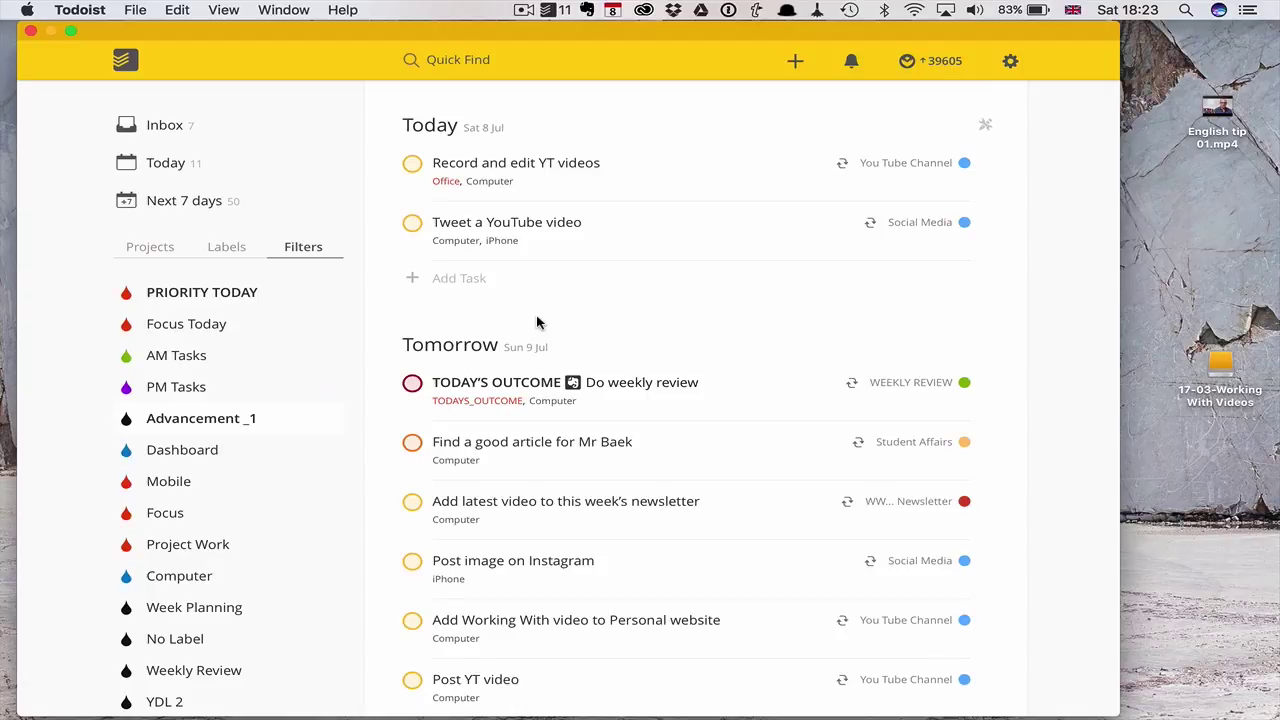
pyautogui.scroll(-5, 537, 322)
pyautogui.scroll(5, 537, 322)
pyautogui.scroll(-5, 537, 322)
pyautogui.scroll(5, 537, 322)
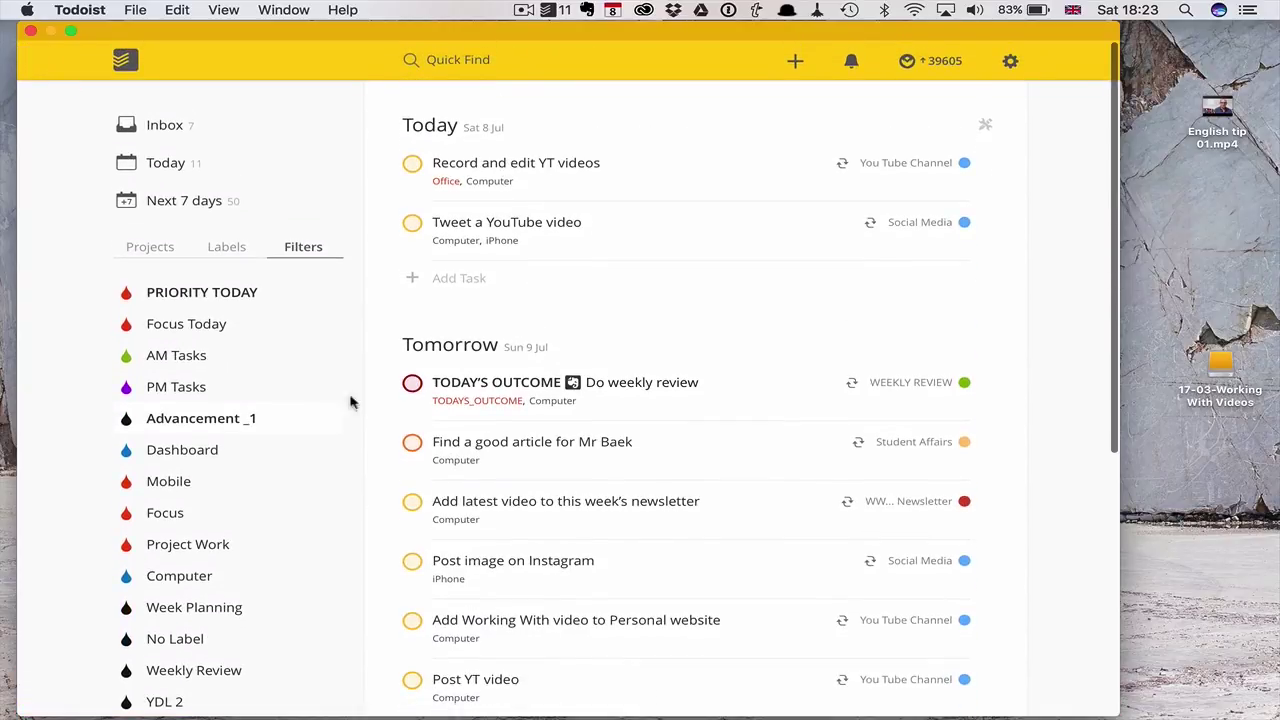
# Inspect the Advancement _1 filter's query, save the filter as it is, and close the desktop app's window to return to the browser.
pyautogui.click(334, 424)
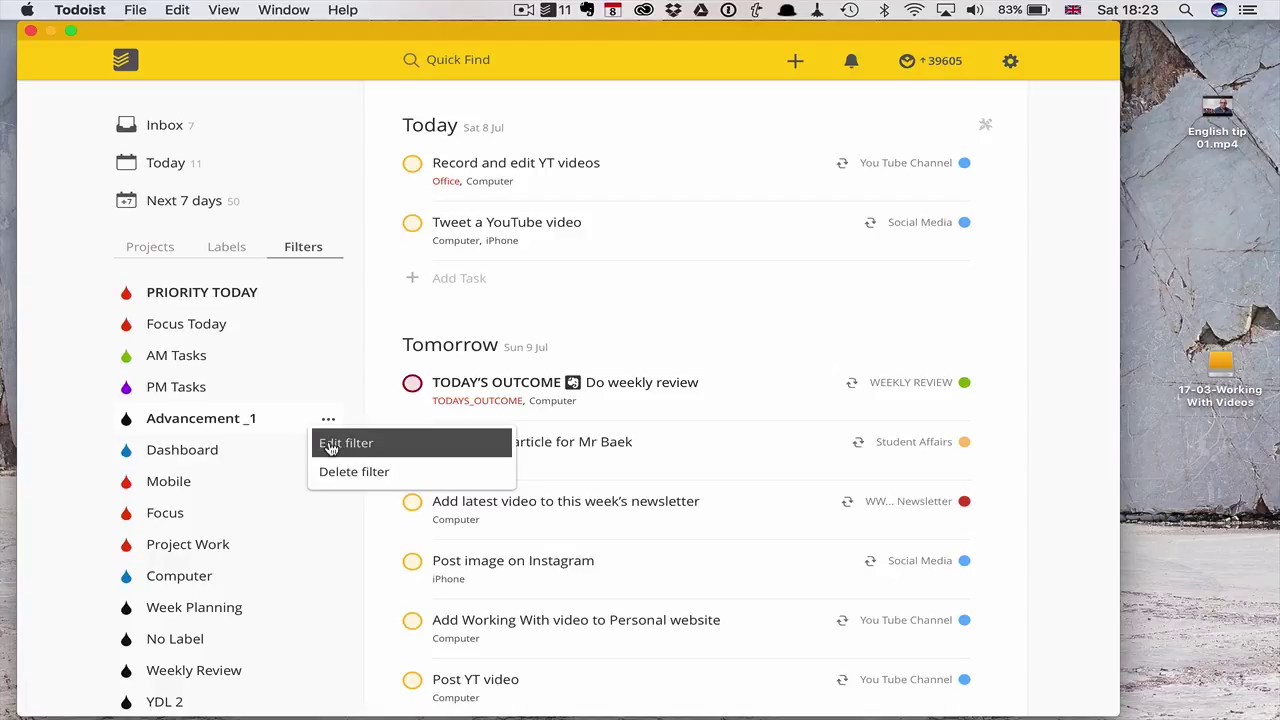
pyautogui.click(330, 444)
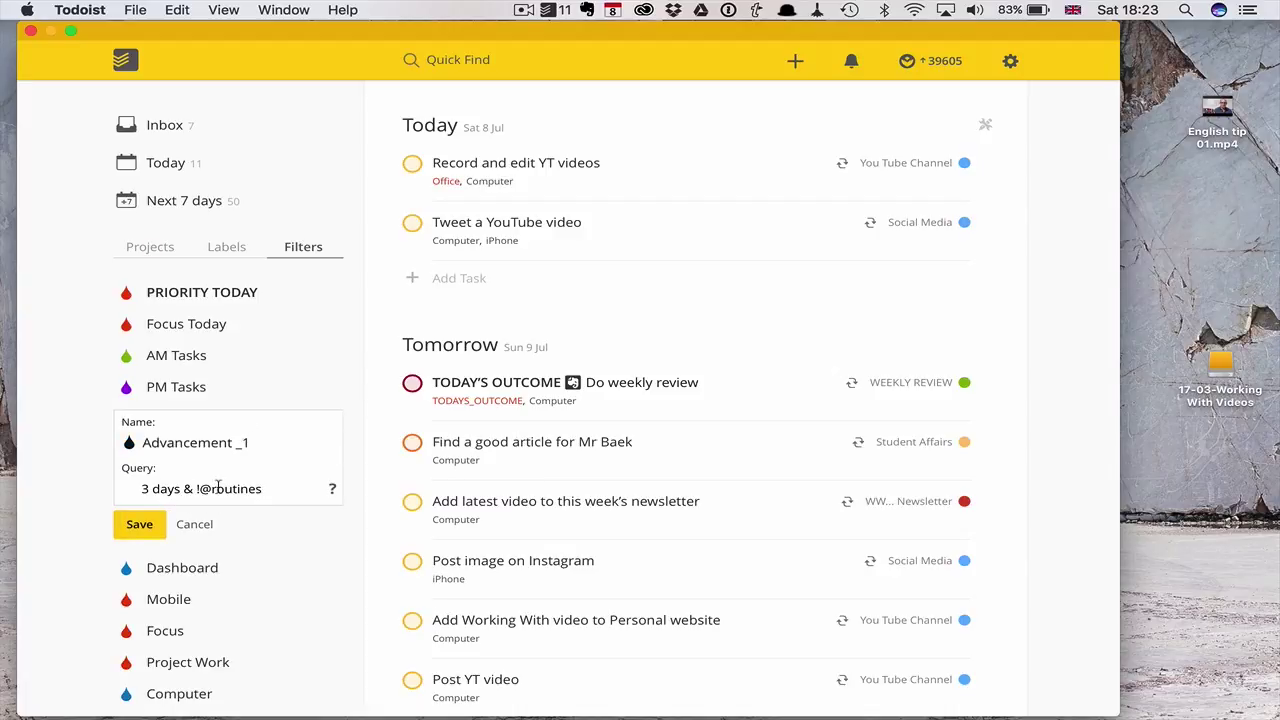
pyautogui.moveTo(141, 487); pyautogui.dragTo(273, 484)
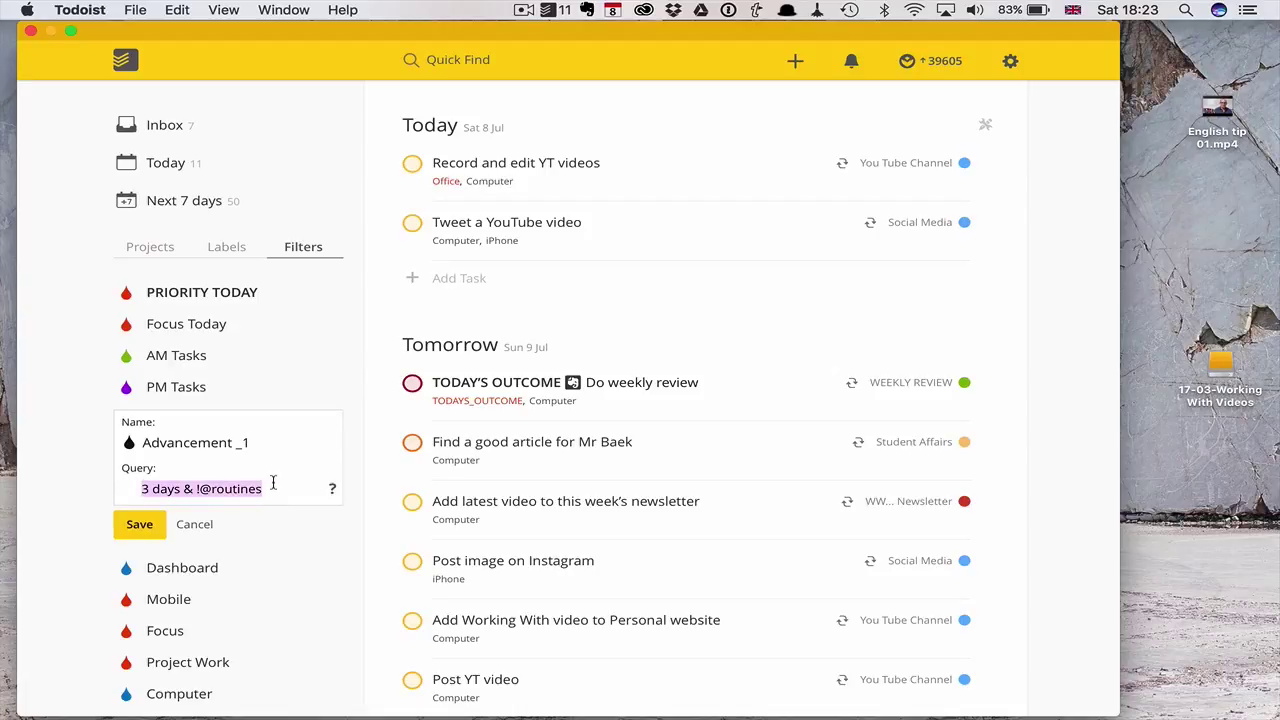
pyautogui.click(139, 524)
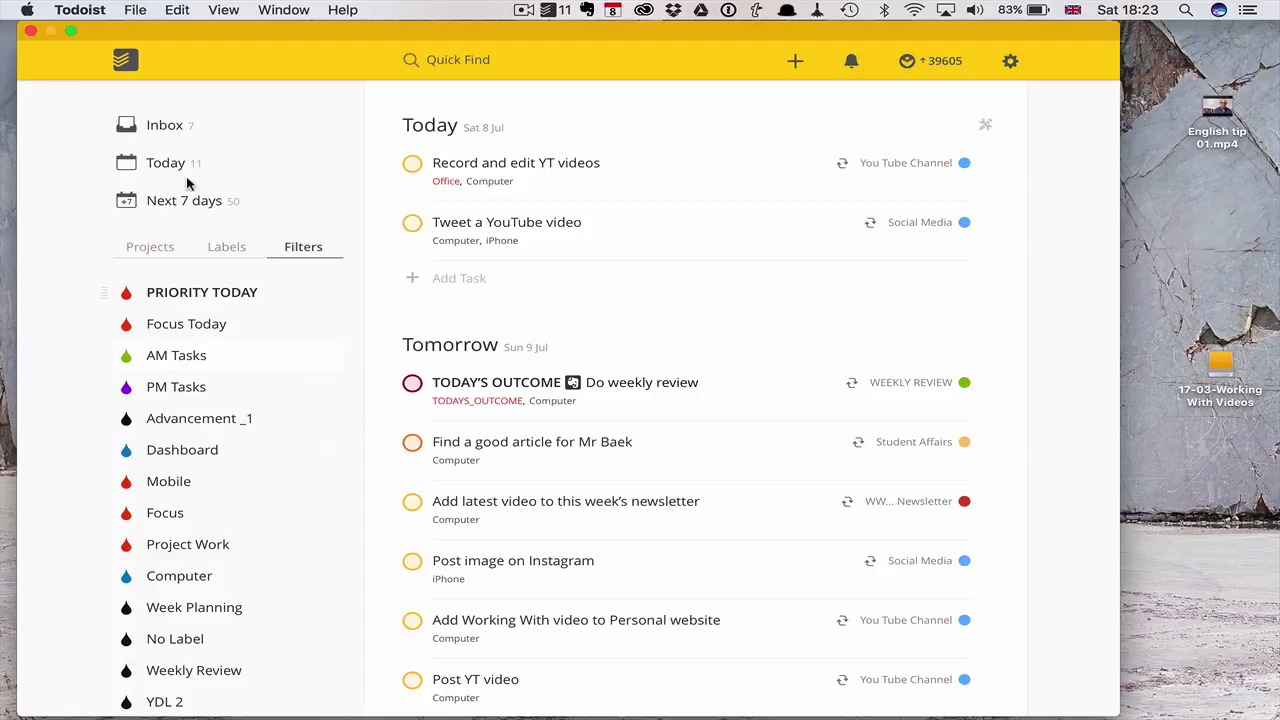
pyautogui.click(31, 32)
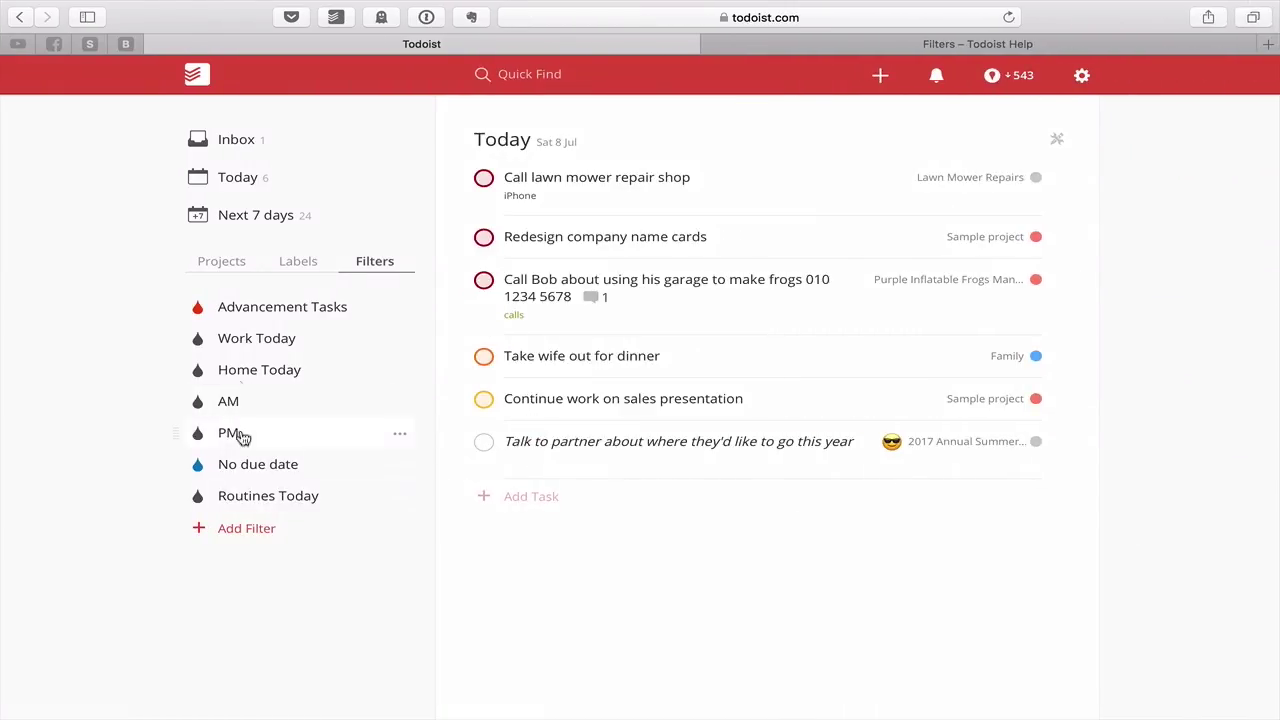
# Add a filter named Advancement +5 with the query "5 days & !##ROUTINES".
pyautogui.click(250, 529)
pyautogui.write('Advance')
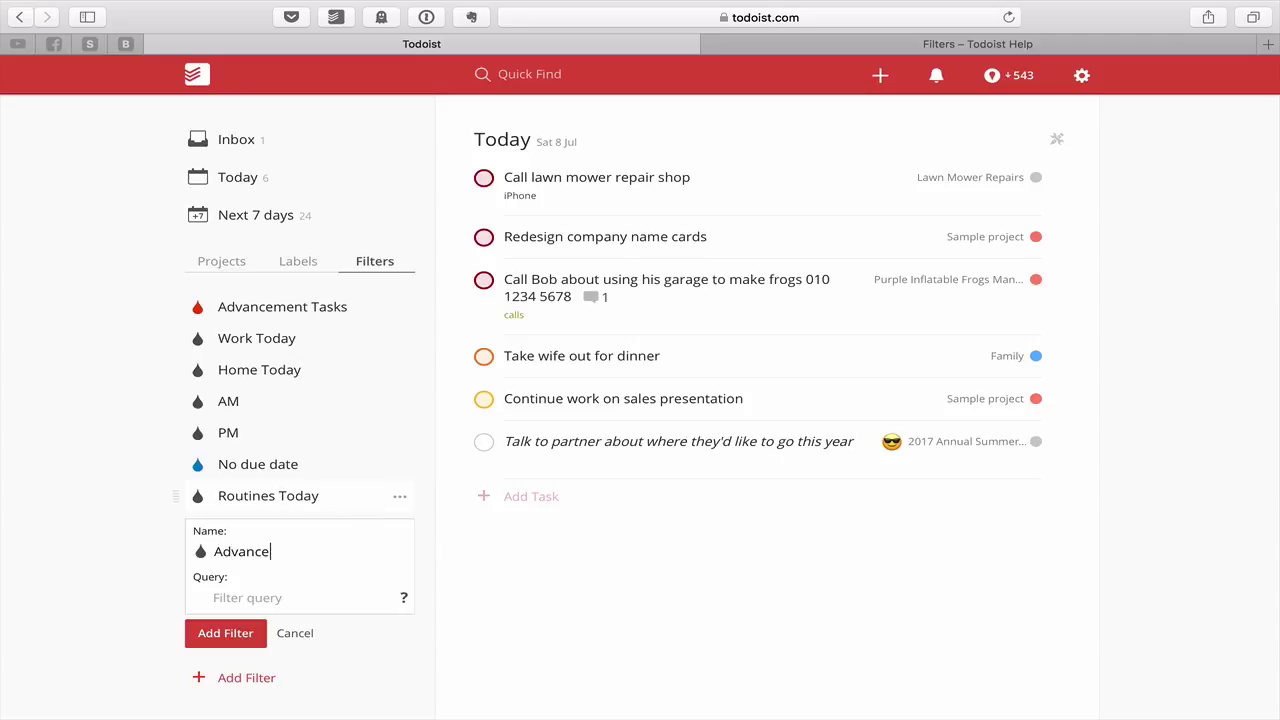
pyautogui.write('ment +5')
pyautogui.click(229, 599)
pyautogui.write('5 days ')
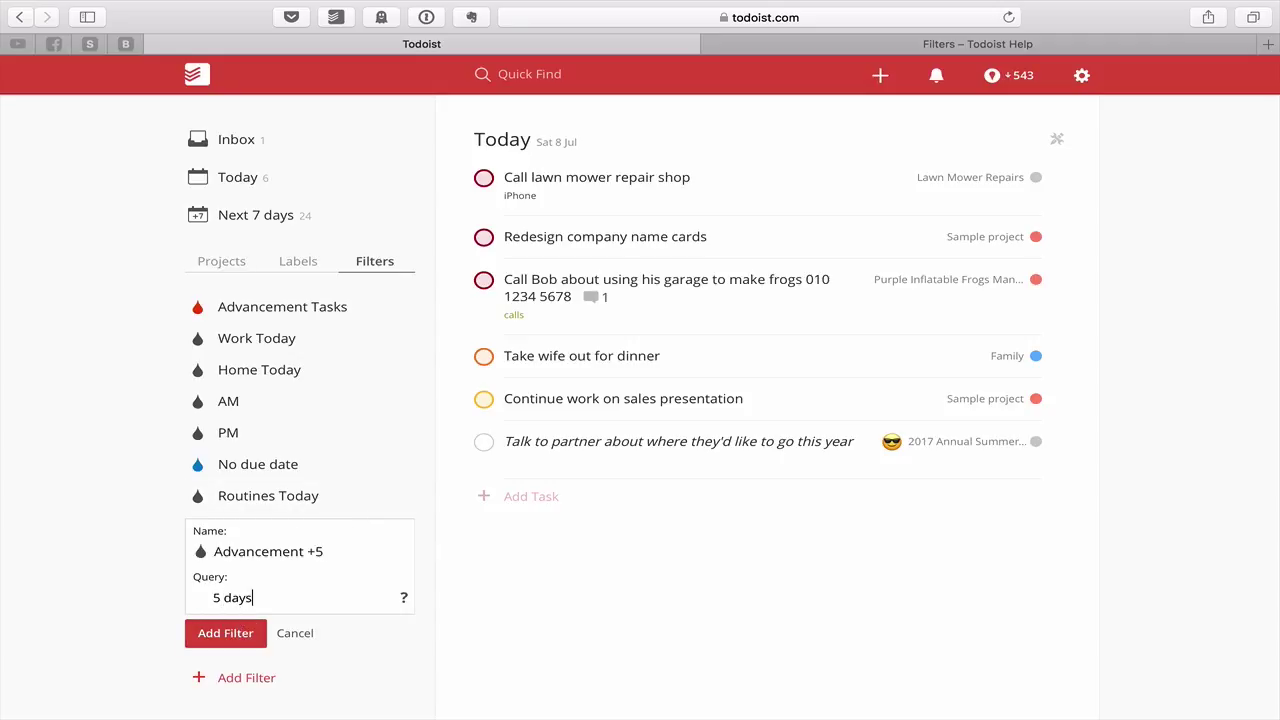
pyautogui.write('& !##ROUTINES')
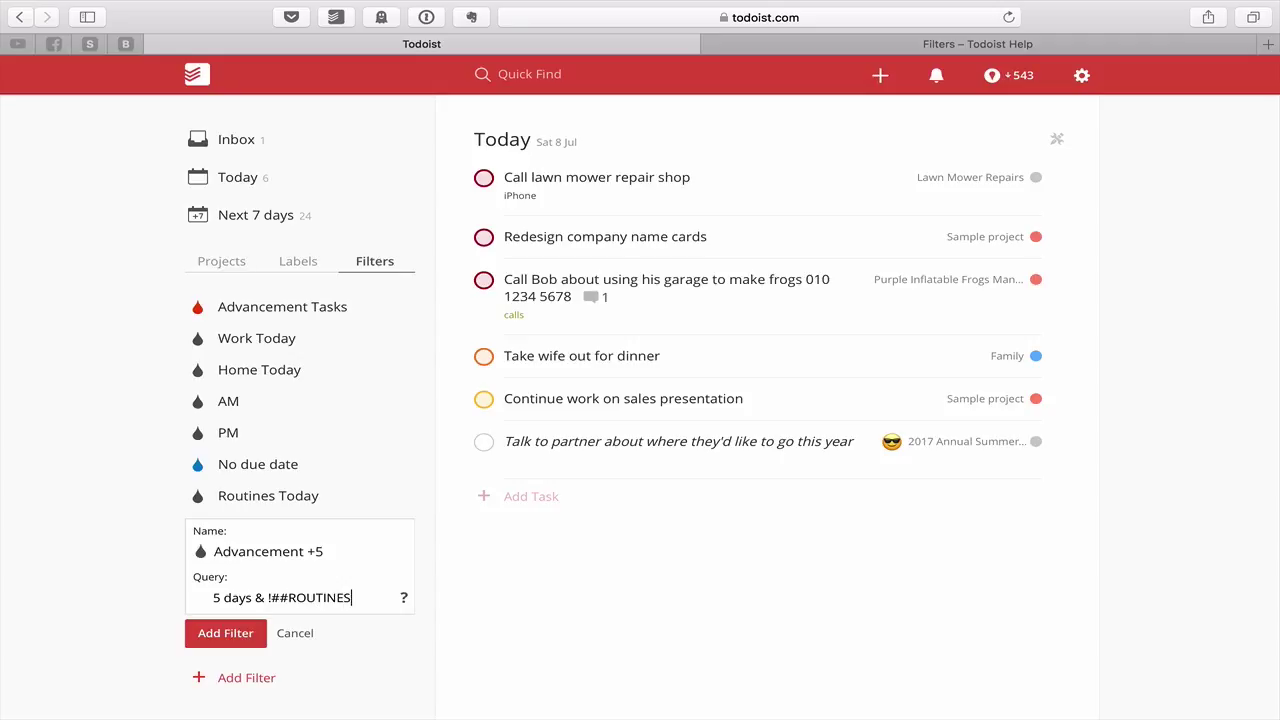
pyautogui.click(236, 645)
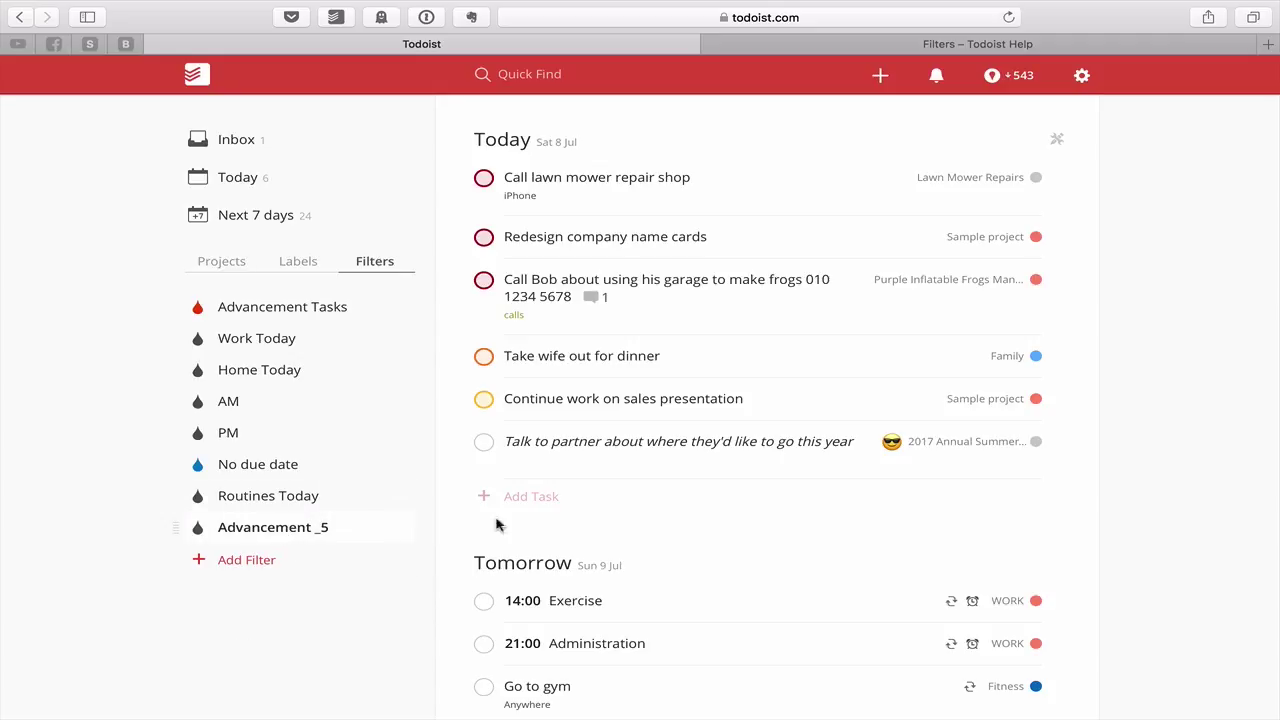
# Look through the new filter's task list, day by day from today to Wednesday.
pyautogui.scroll(-10, 512, 514)
pyautogui.scroll(10, 512, 514)
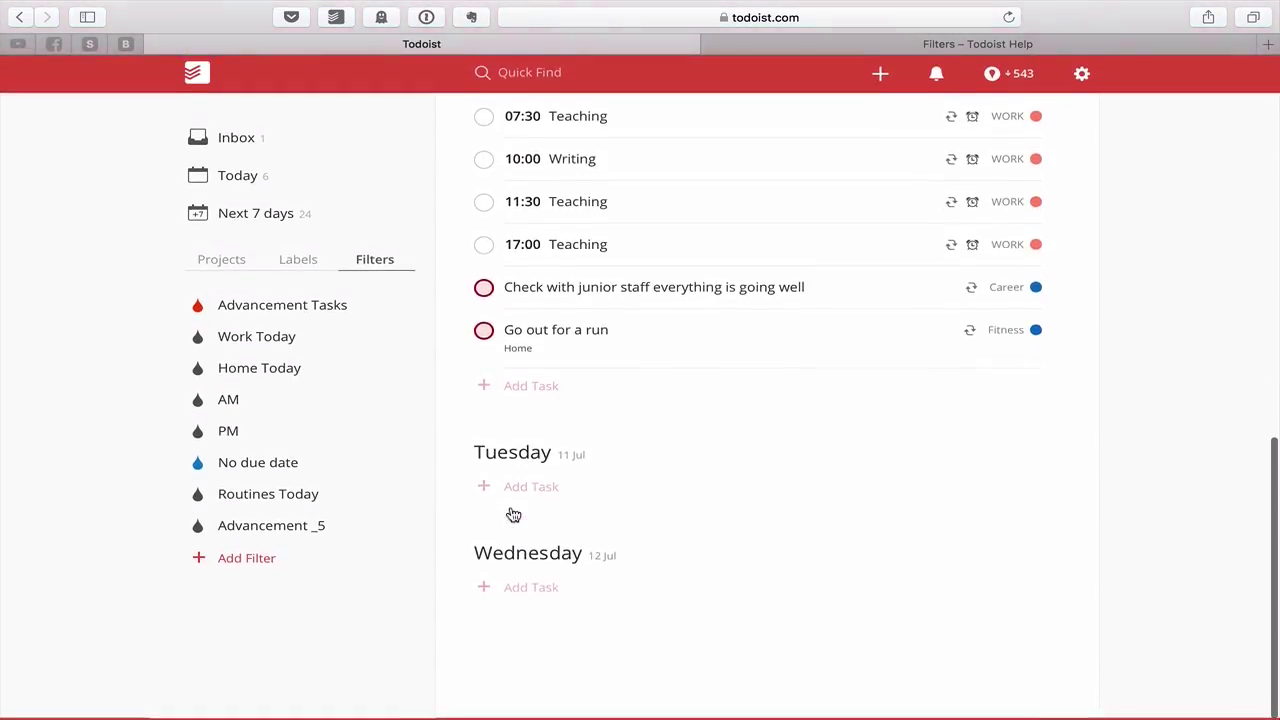
pyautogui.scroll(-6, 512, 514)
pyautogui.scroll(-3, 512, 514)
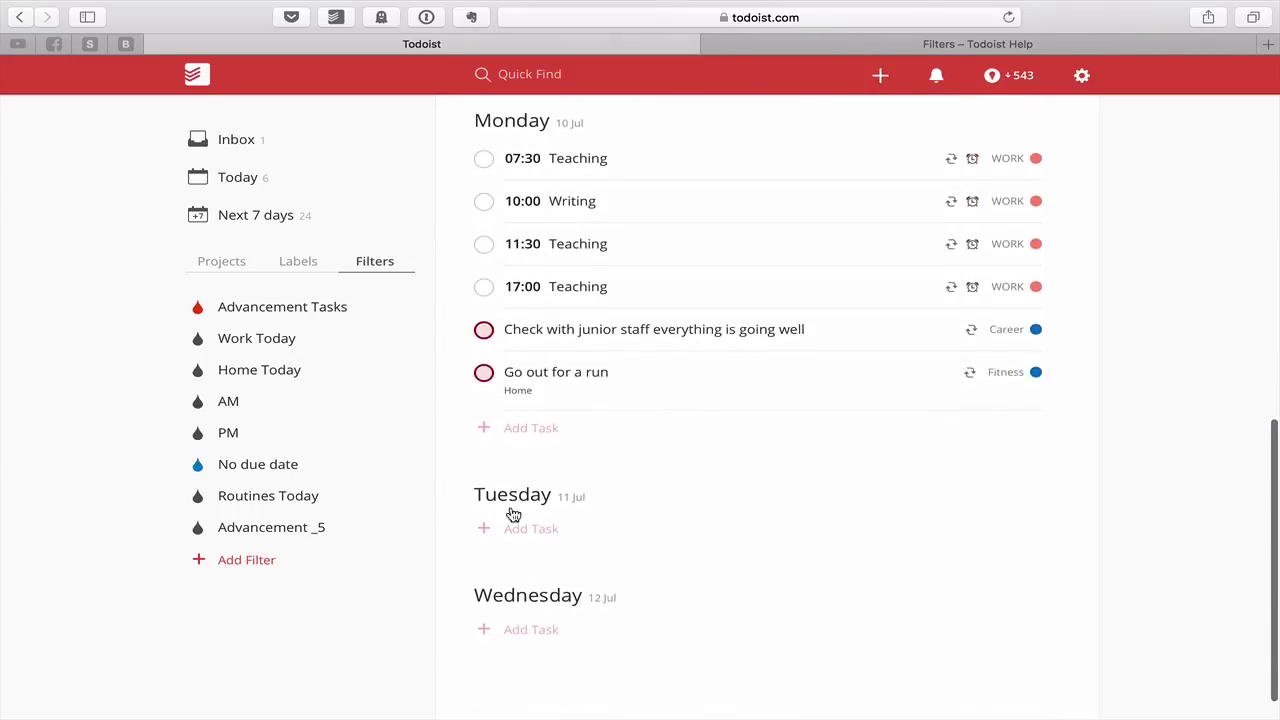
pyautogui.scroll(10, 512, 514)
pyautogui.scroll(3, 510, 512)
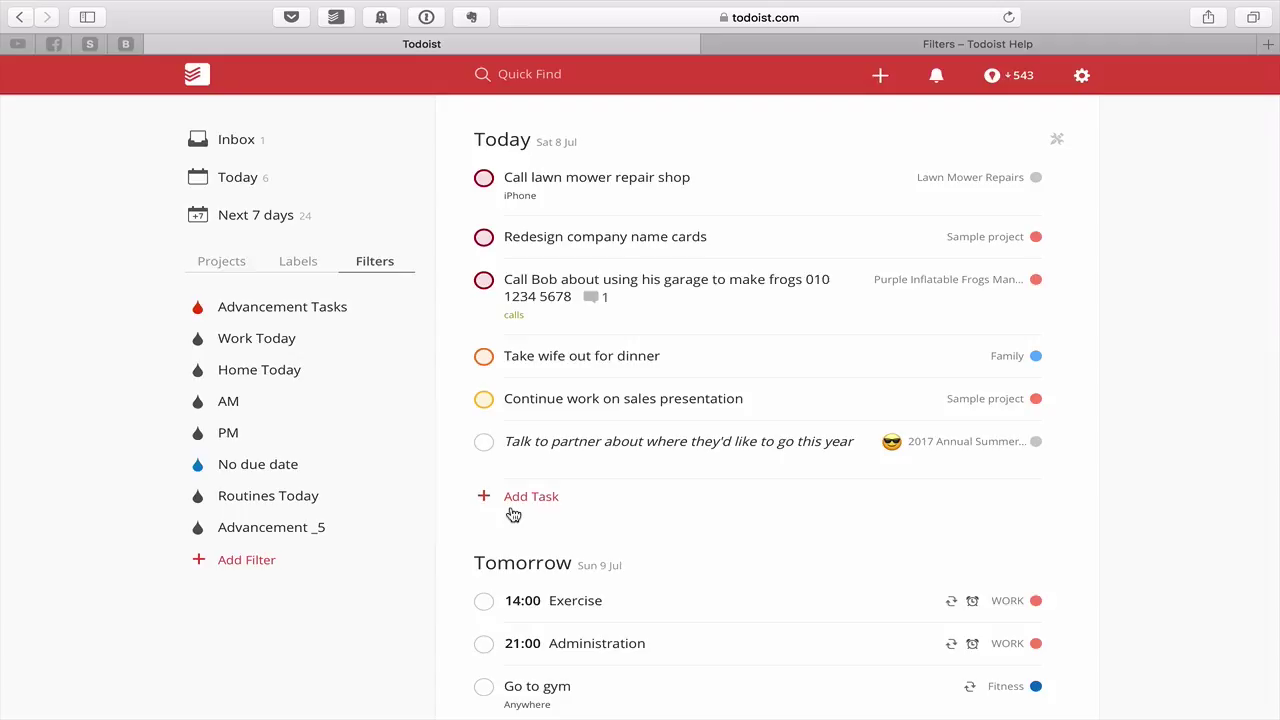
# Change the Advancement _5 filter's query to "3 days & !##ROUTINES" and save it.
pyautogui.click(403, 532)
pyautogui.click(400, 556)
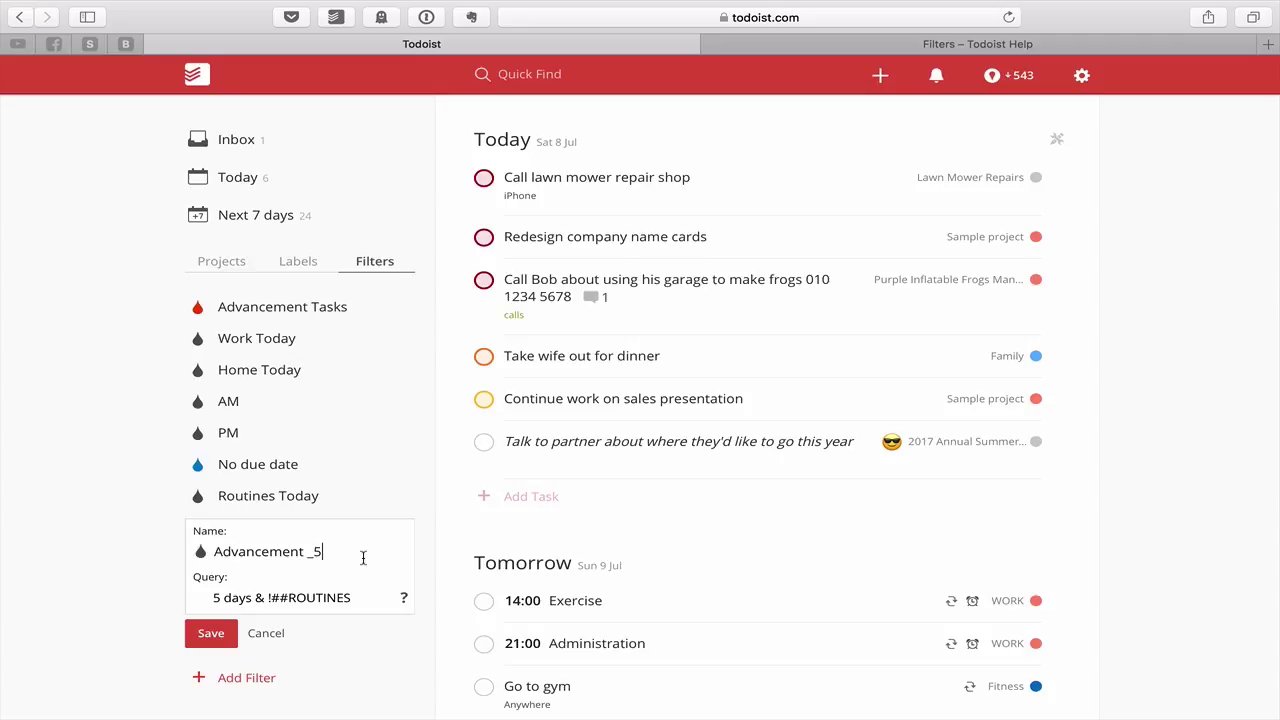
pyautogui.click(215, 597)
pyautogui.press('BackSpace')
pyautogui.write('3')
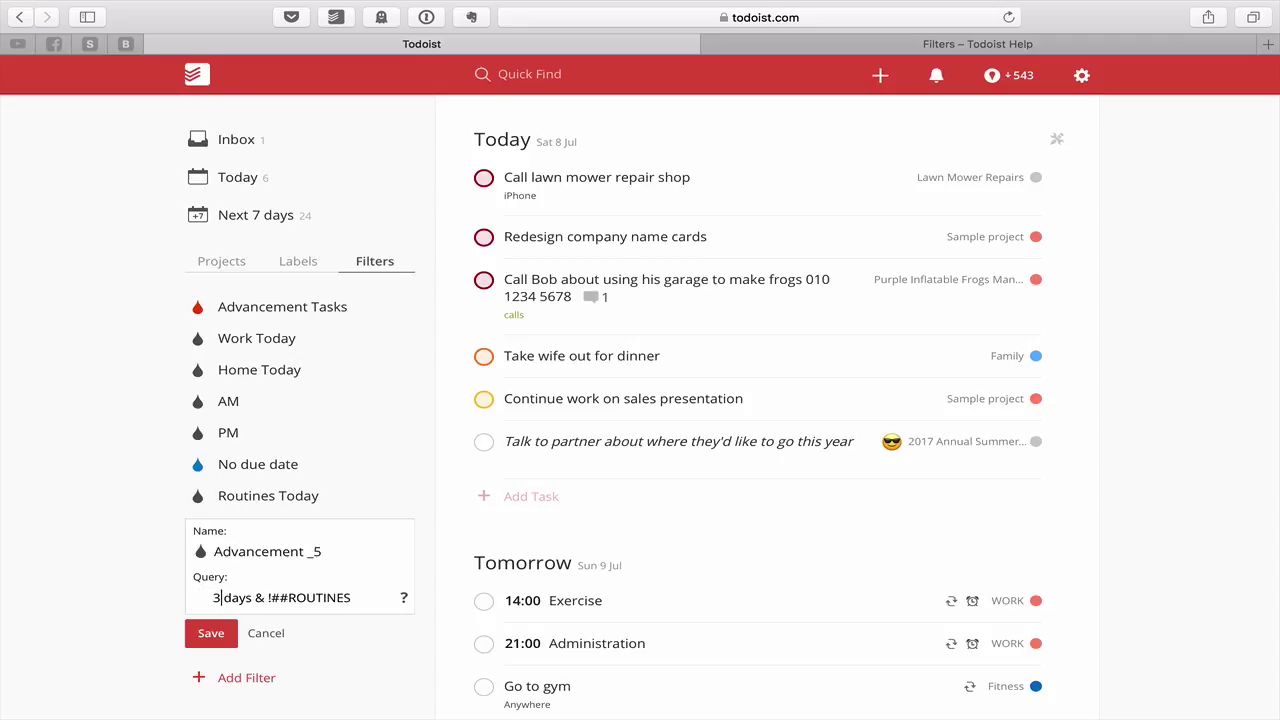
pyautogui.click(203, 640)
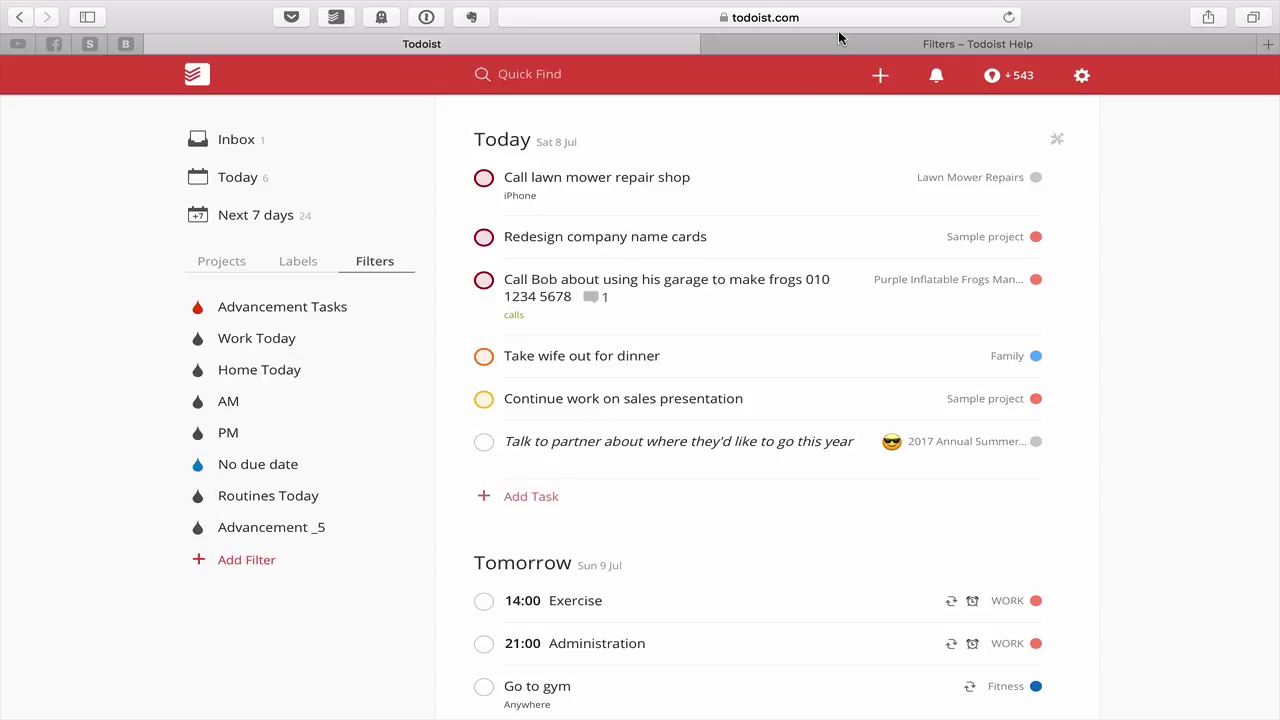
# Switch to the Todoist Help article on filters and skim its tables of example queries, returning to the start of the article.
pyautogui.click(962, 44)
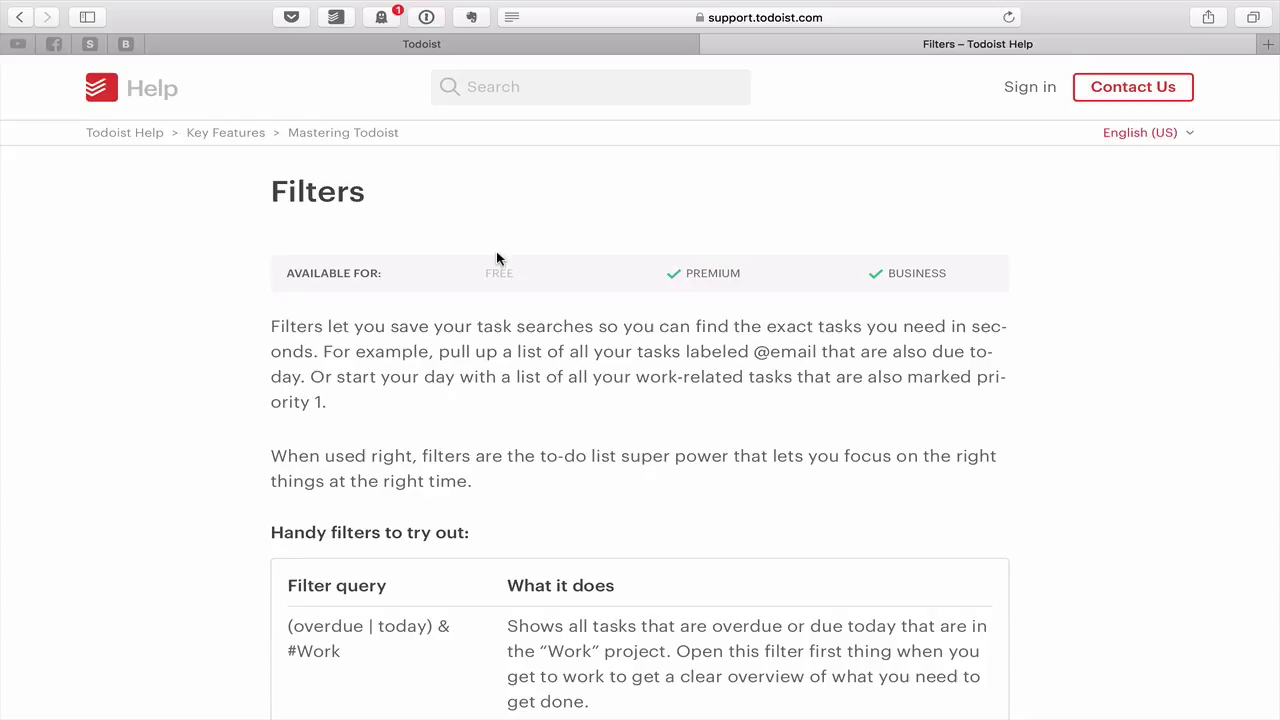
pyautogui.scroll(-10, 497, 258)
pyautogui.scroll(-20, 497, 258)
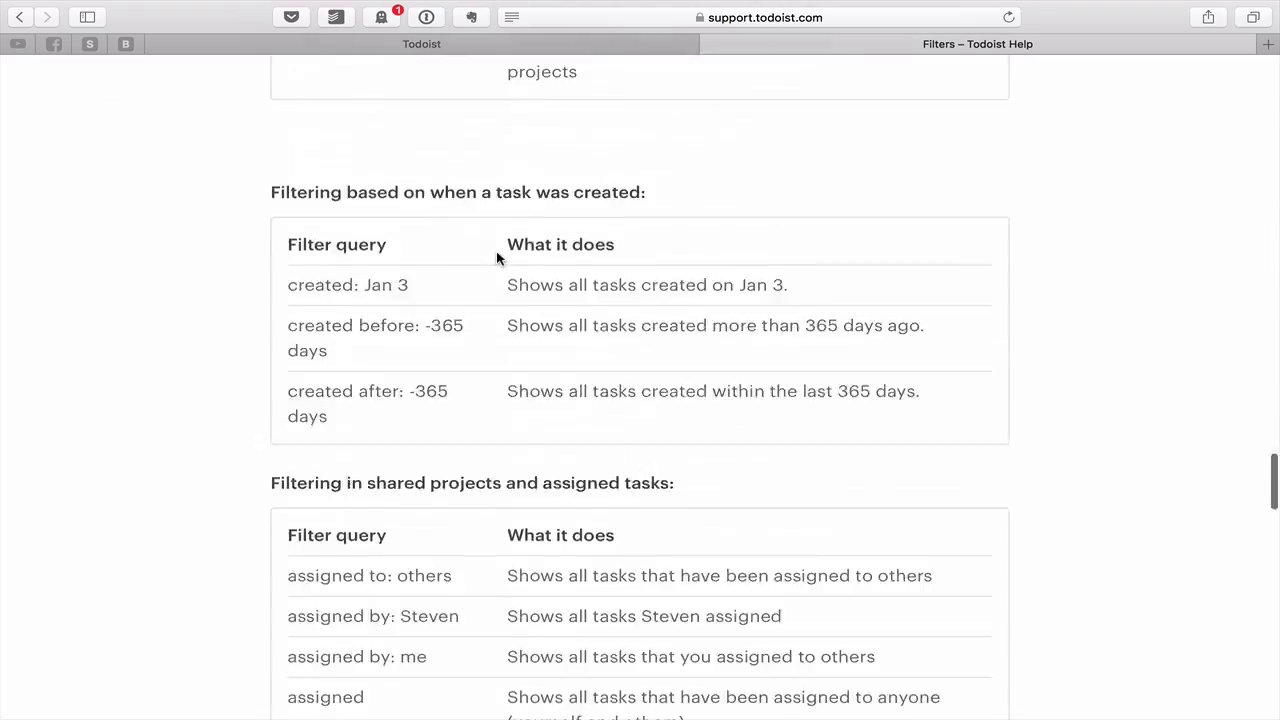
pyautogui.scroll(8, 497, 258)
pyautogui.scroll(20, 497, 258)
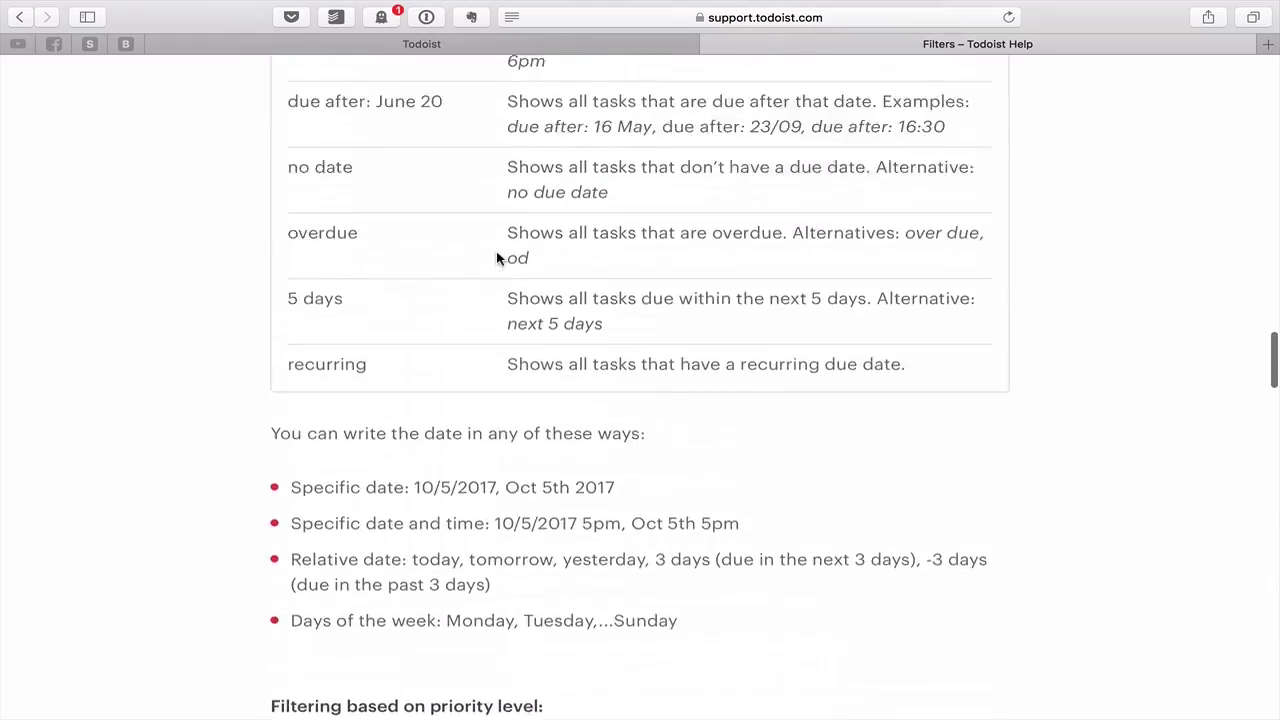
pyautogui.scroll(15, 497, 258)
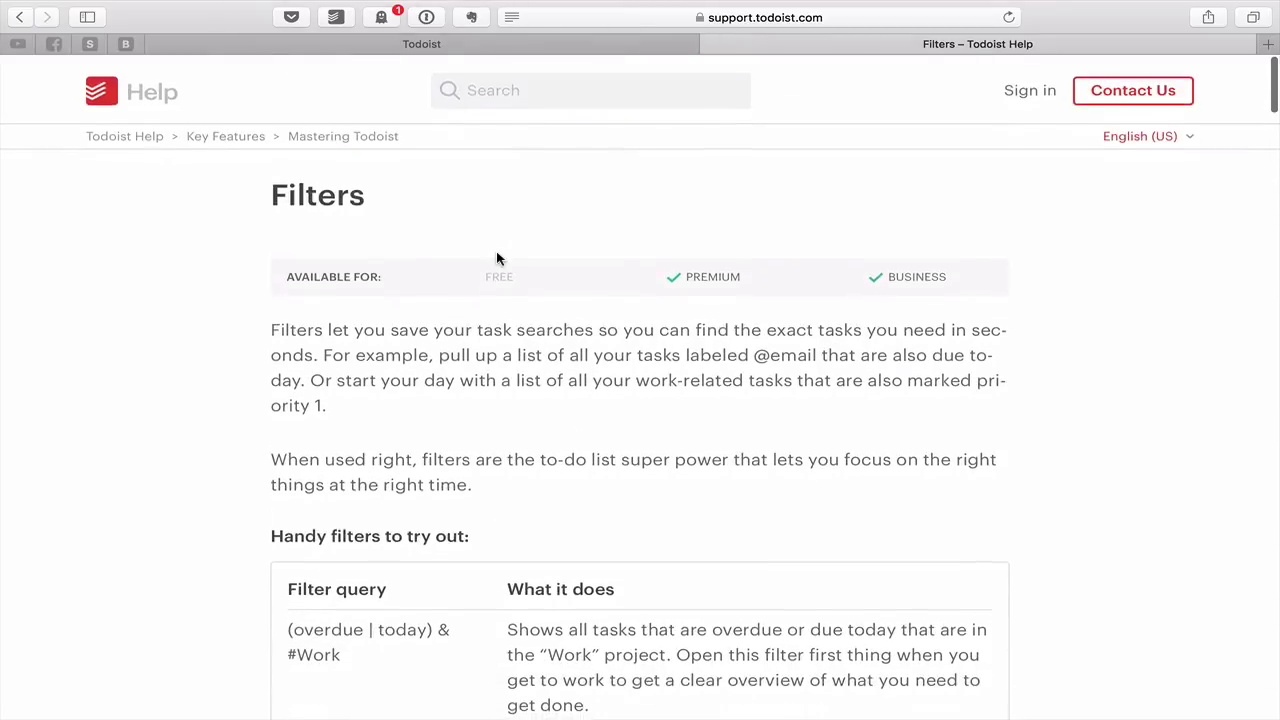